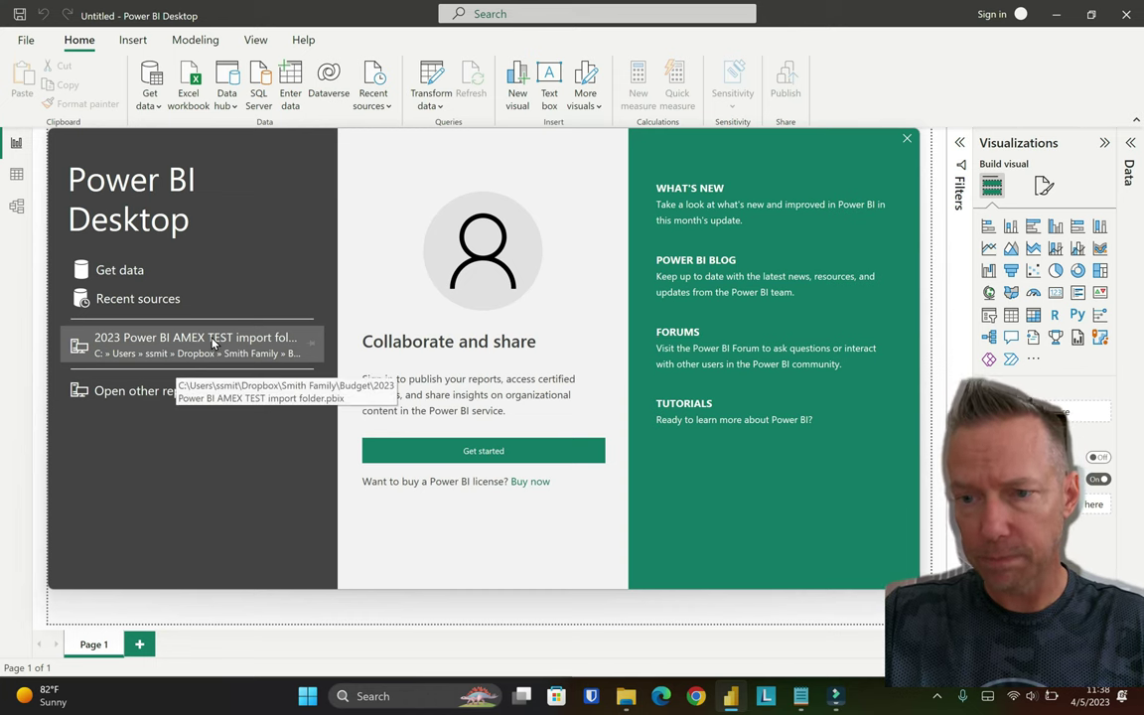
Open the recent '2023 Power BI AMEX TEST import folder' report and view its AMEX Credit Cards table data
{"action": "left_click", "coordinate": [211, 342]}
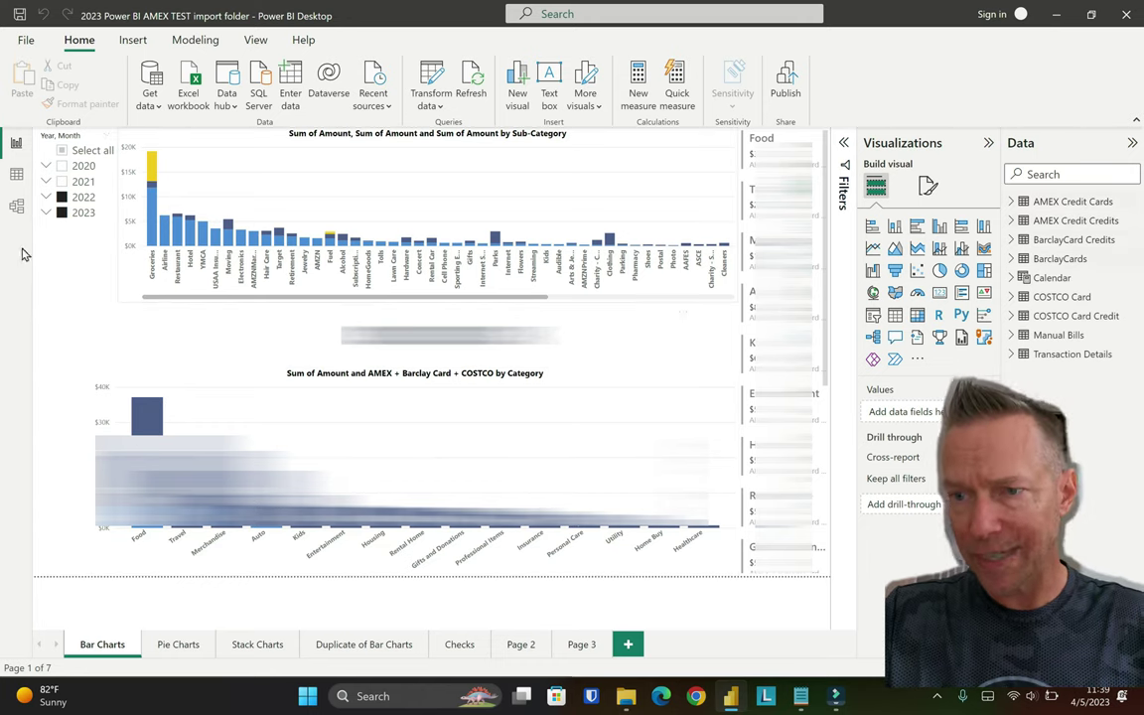
{"action": "left_click", "coordinate": [17, 179]}
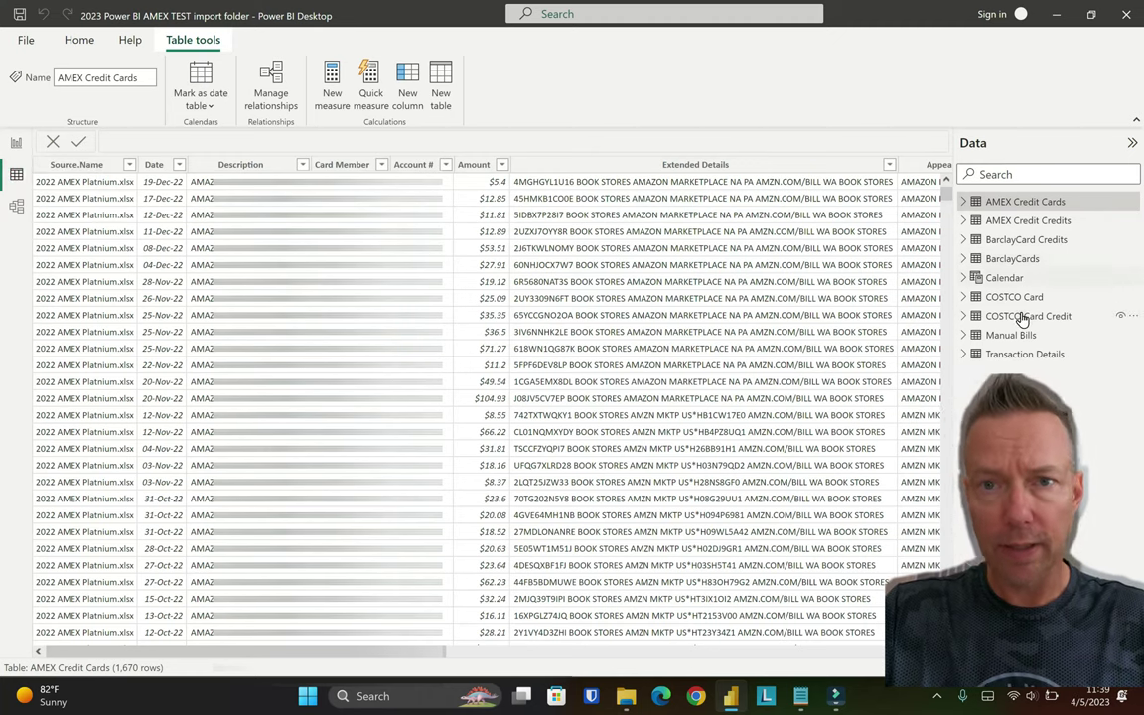
Check the table relationships in Model view, return to the bar chart page, and bring up the Credit Cards folder
{"action": "left_click", "coordinate": [17, 208]}
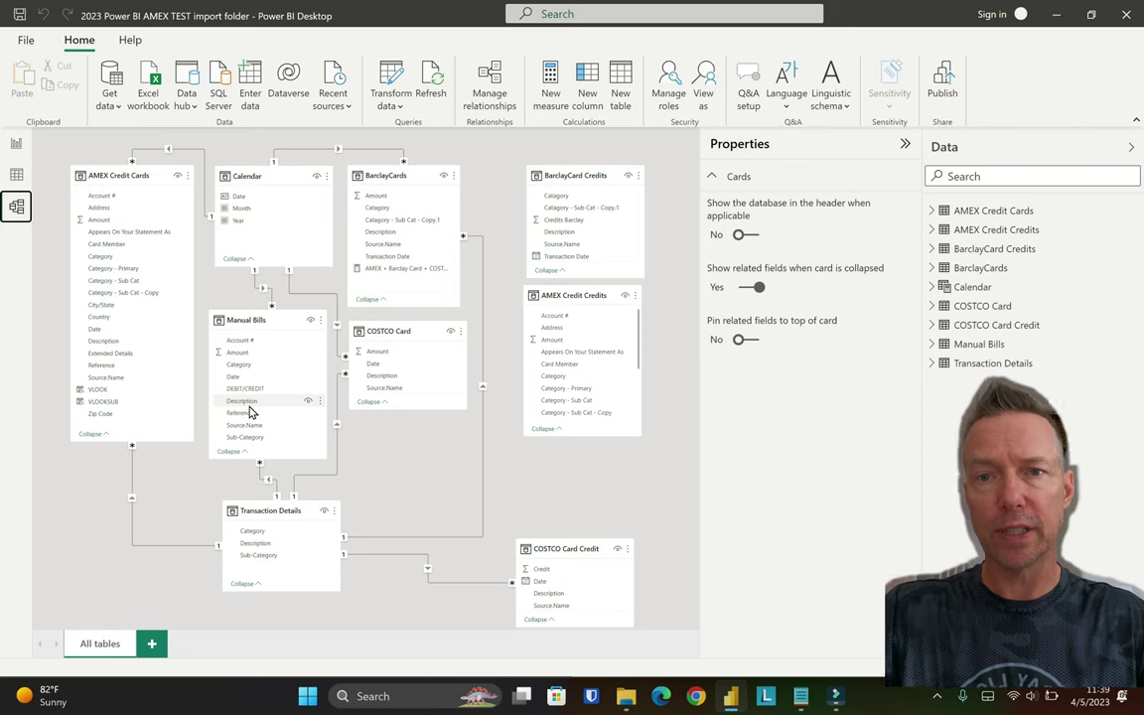
{"action": "left_click", "coordinate": [15, 147]}
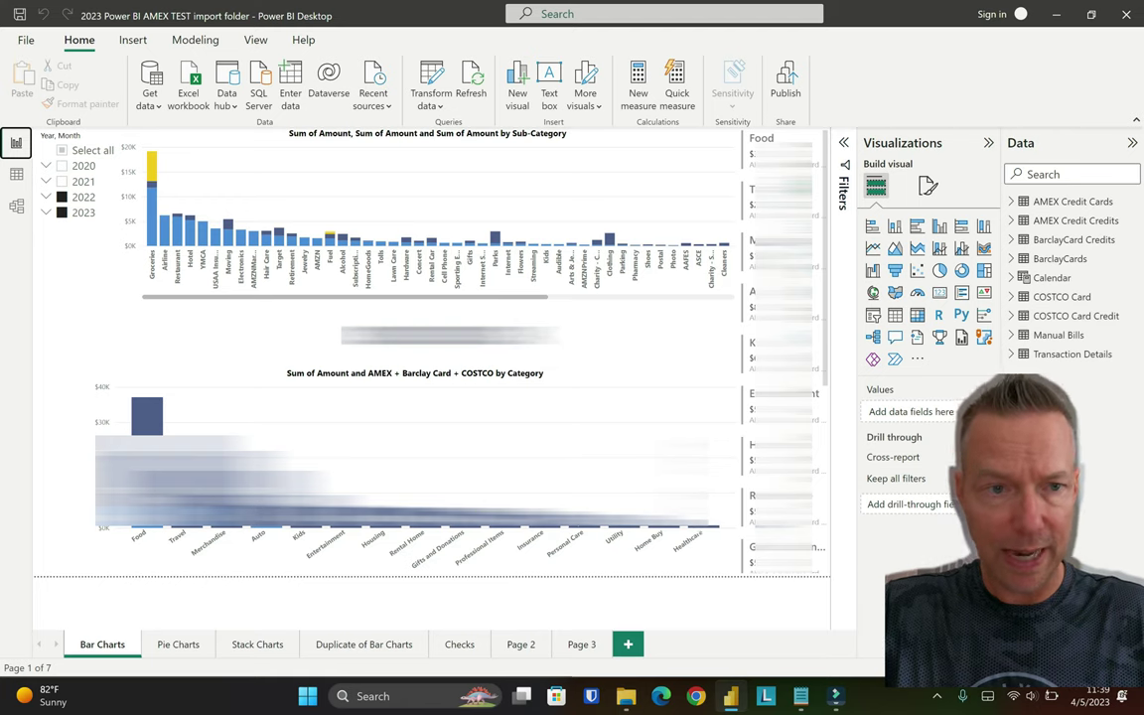
{"action": "left_click", "coordinate": [627, 698]}
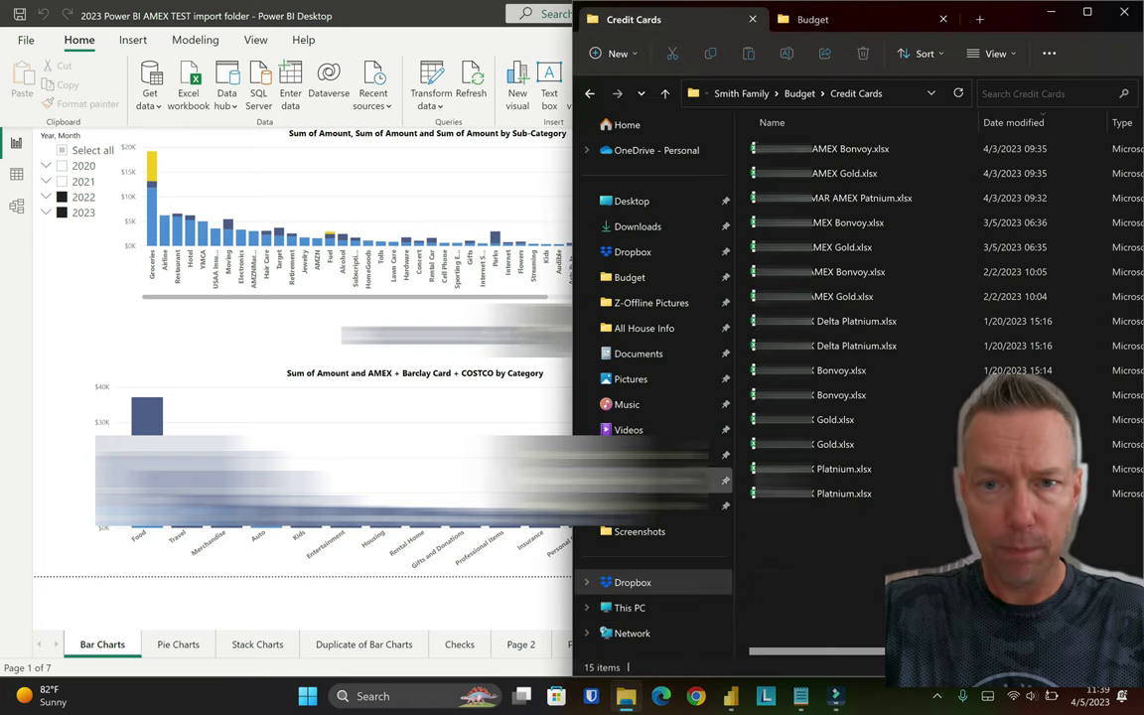
Minimise Power BI to show the desktop beside Credit Cards, and open activity (2).xlsx in Excel
{"action": "left_click", "coordinate": [437, 19]}
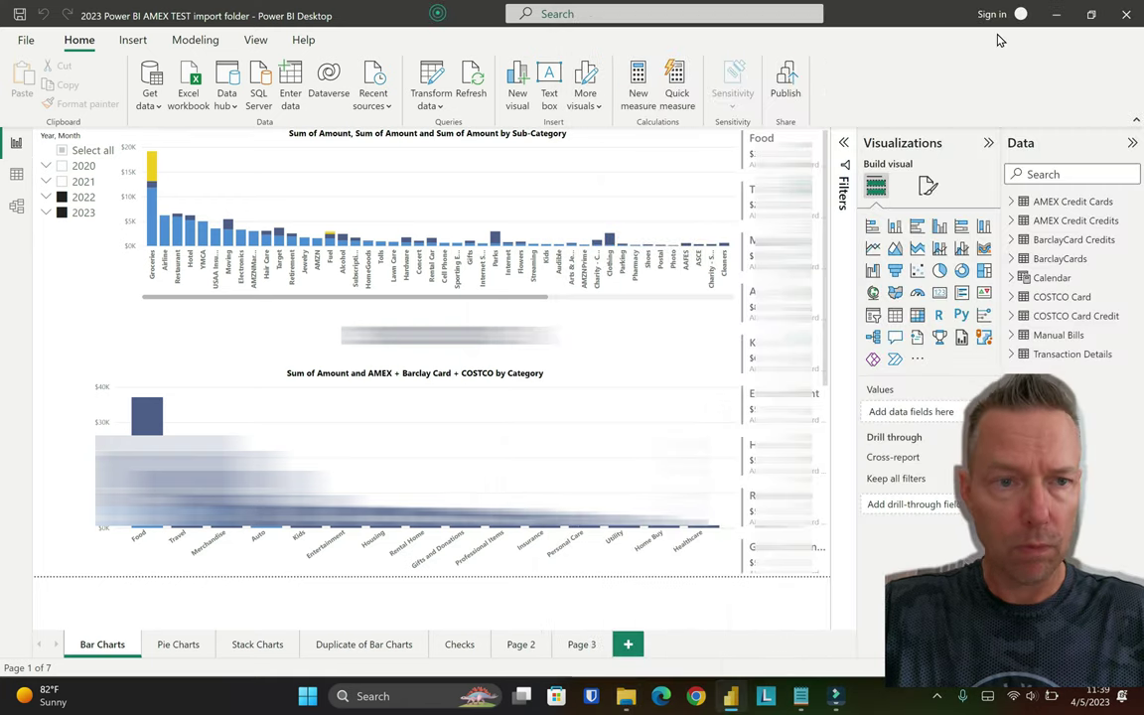
{"action": "left_click", "coordinate": [1051, 11]}
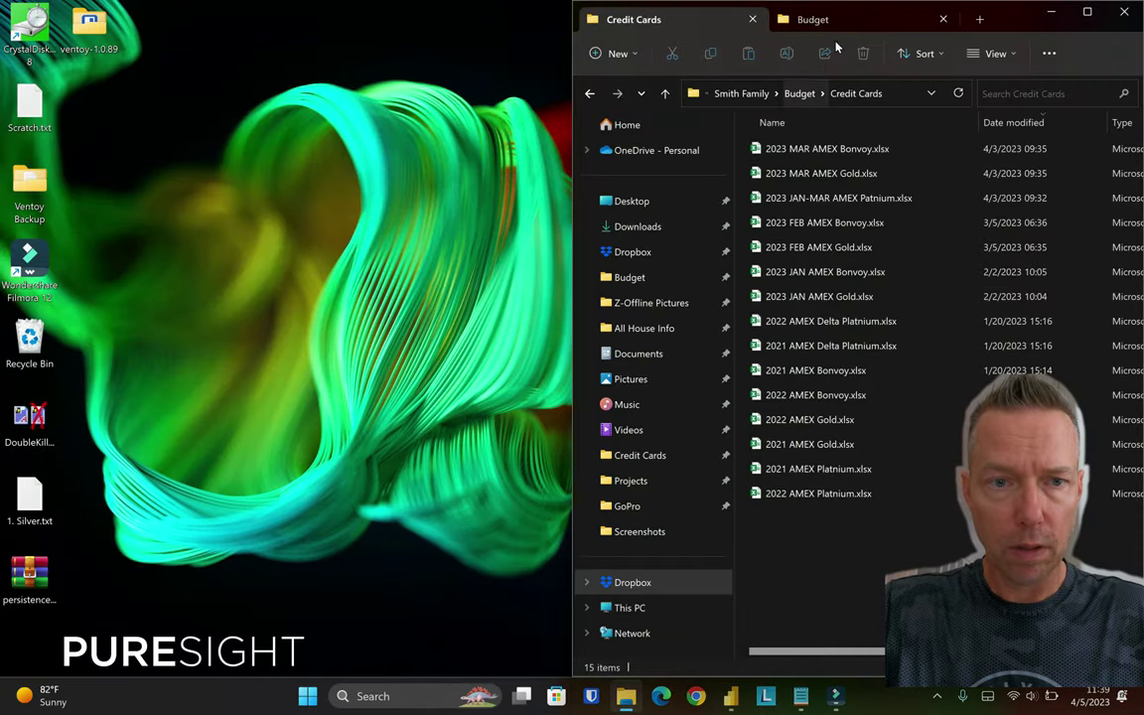
{"action": "left_click_drag", "start_coordinate": [799, 15], "coordinate": [845, 19]}
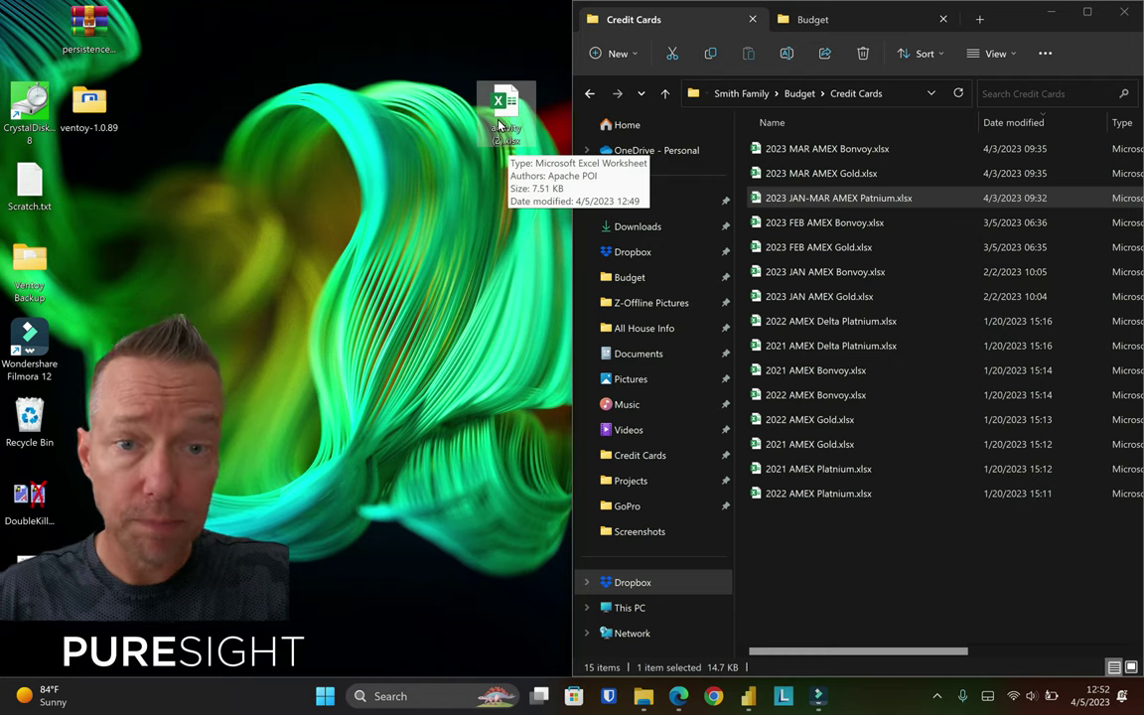
{"action": "double_click", "coordinate": [501, 125]}
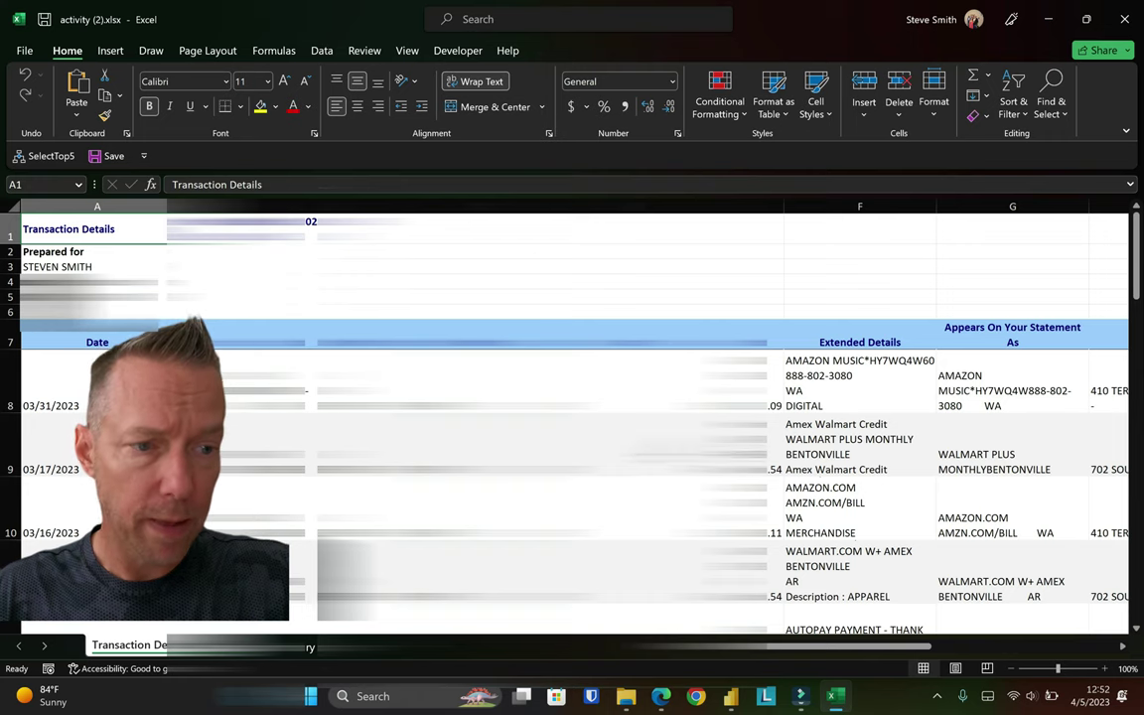
Review the download, then select the row 7 headers in 2023 JAN-MAR AMEX Patnium.xlsx for comparison
{"action": "scroll", "coordinate": [574, 417], "scroll_direction": "down", "scroll_amount": 12}
{"action": "scroll", "coordinate": [574, 417], "scroll_direction": "up", "scroll_amount": 12}
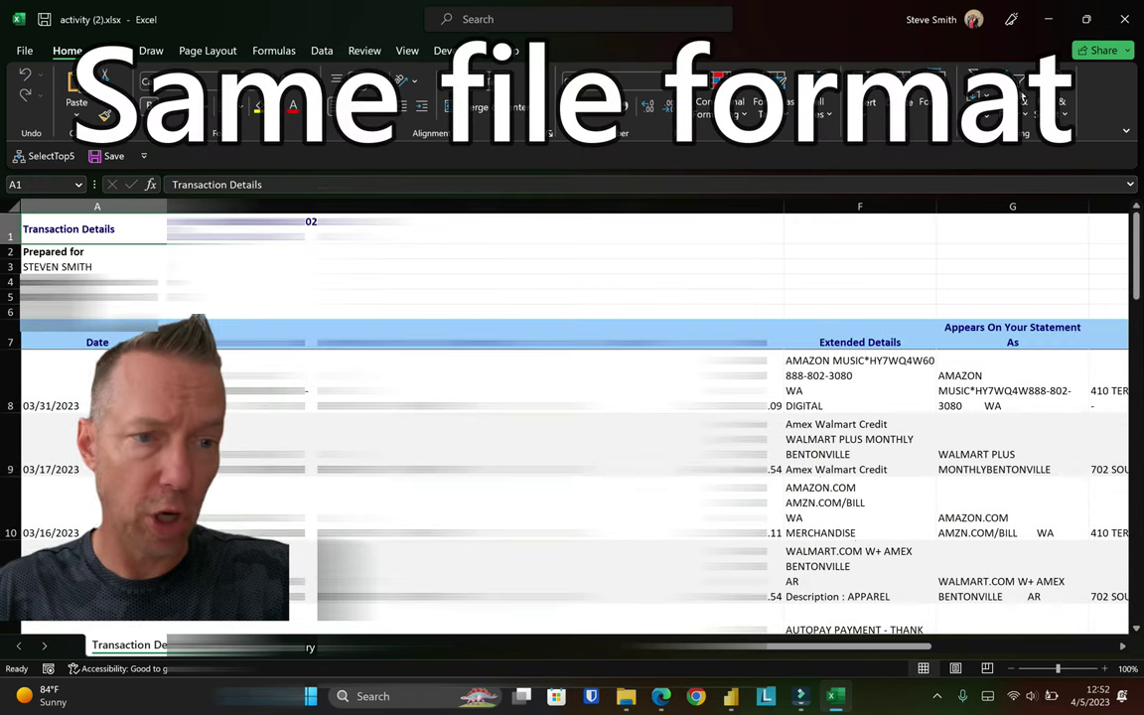
{"action": "left_click", "coordinate": [1049, 19]}
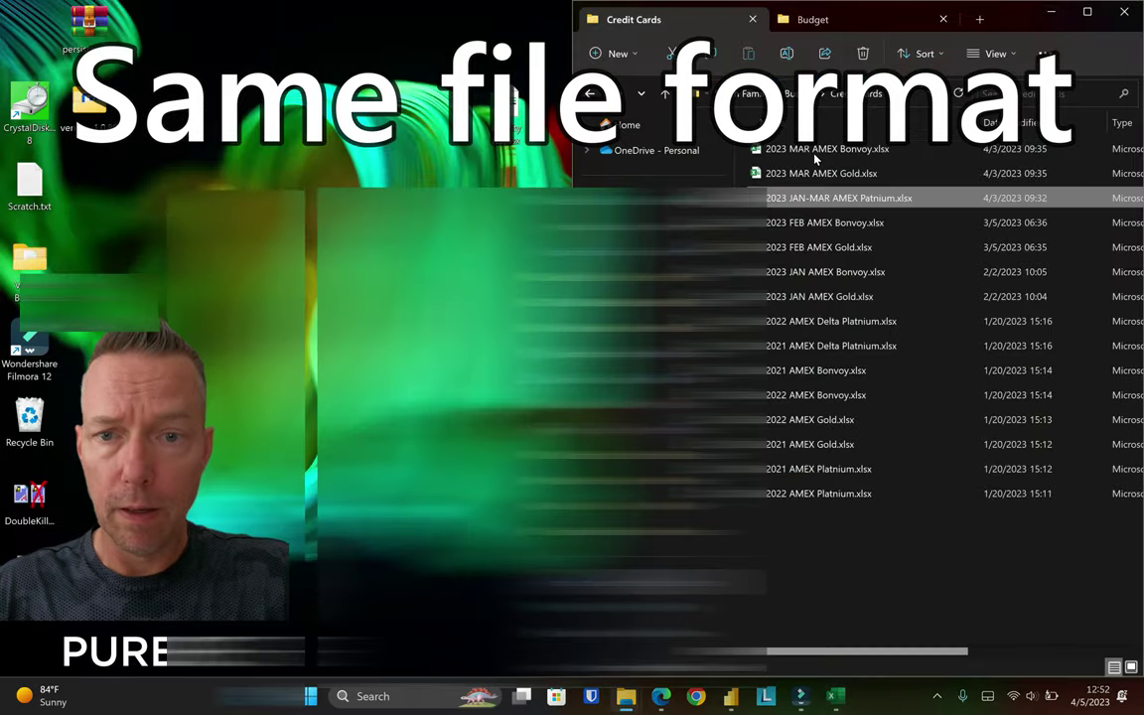
{"action": "left_click", "coordinate": [834, 696]}
{"action": "left_click", "coordinate": [303, 266]}
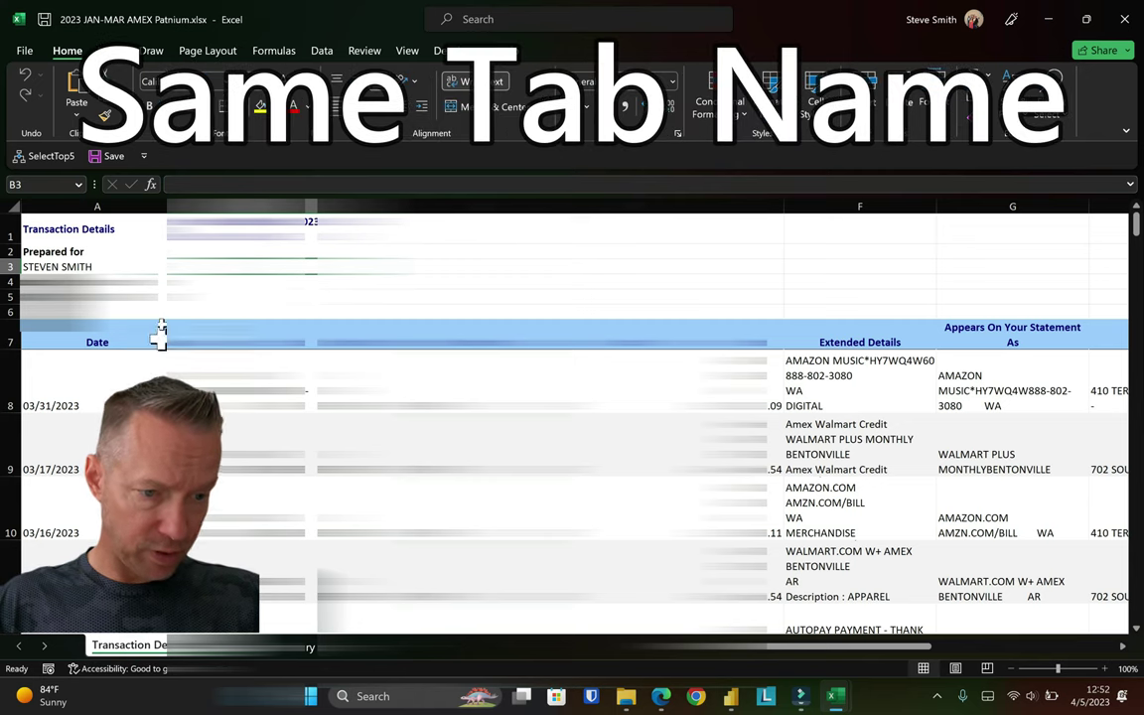
{"action": "left_click", "coordinate": [79, 312]}
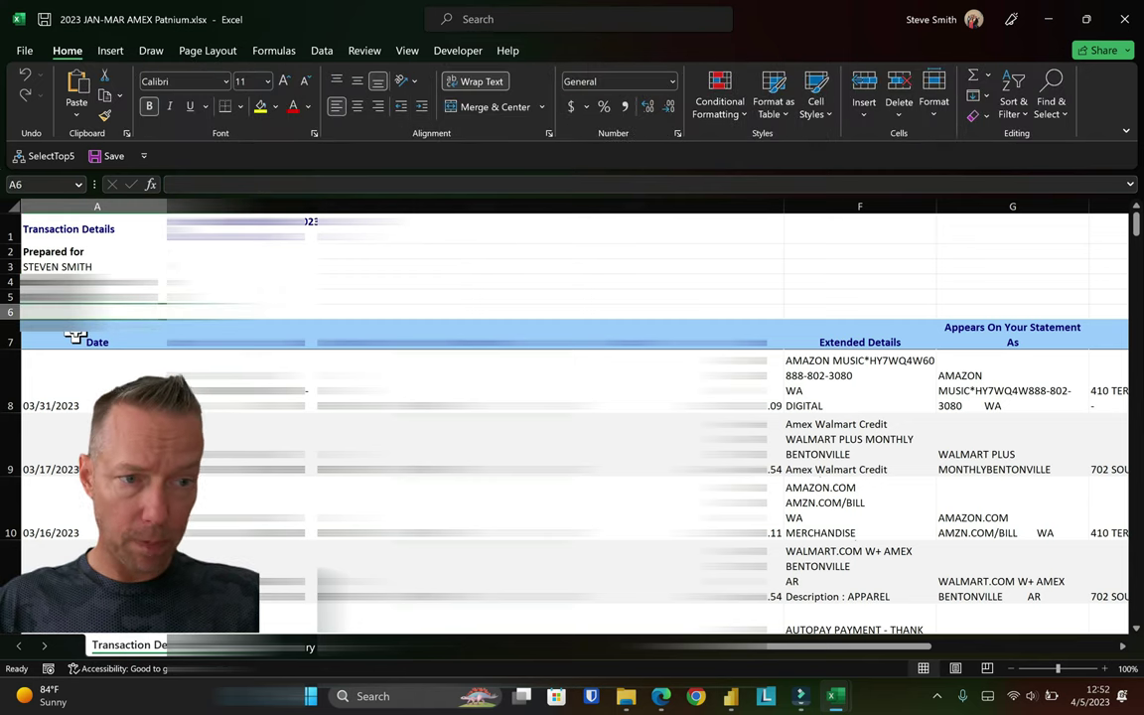
{"action": "left_click", "coordinate": [75, 338]}
{"action": "key", "text": "ctrl+shift+Right"}
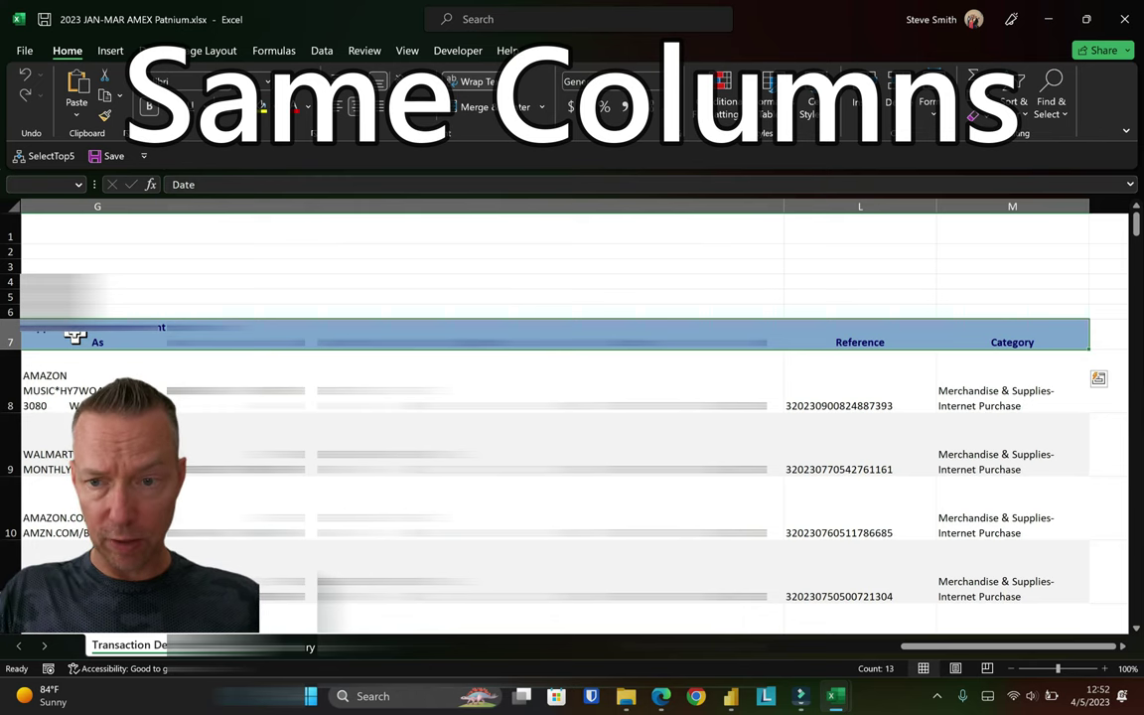
{"action": "left_click", "coordinate": [1125, 17]}
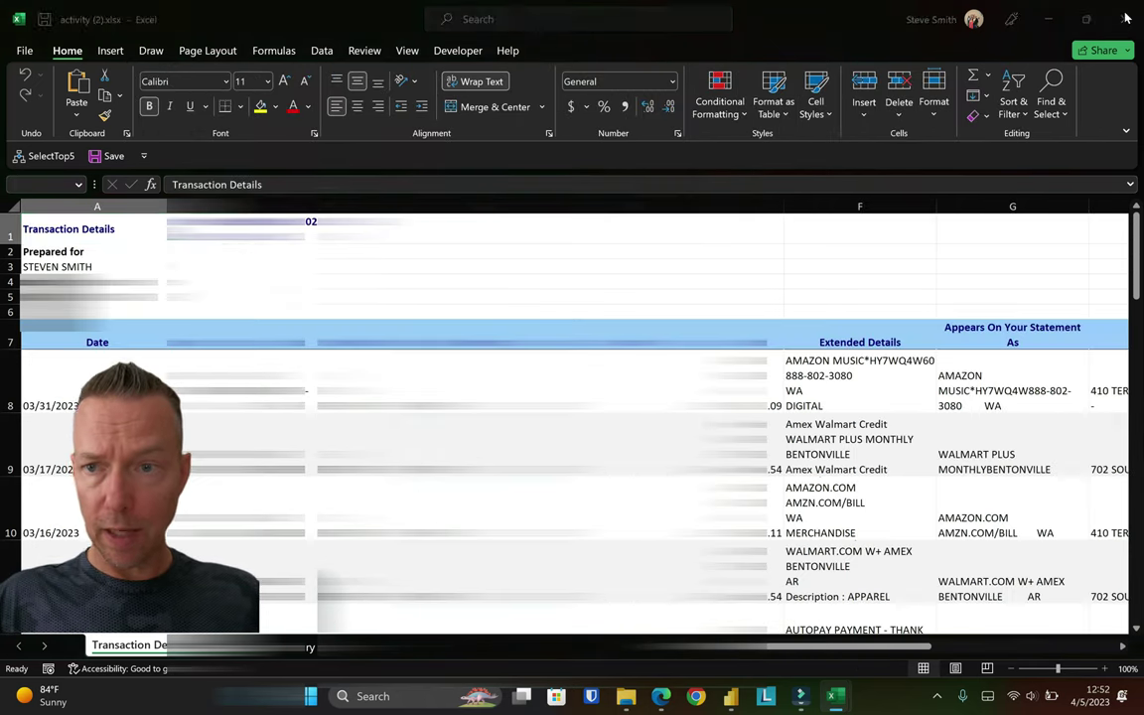
Select the downloaded sheet's row 7 headers to confirm they match, then reopen activity (2).xlsx
{"action": "left_click", "coordinate": [73, 341]}
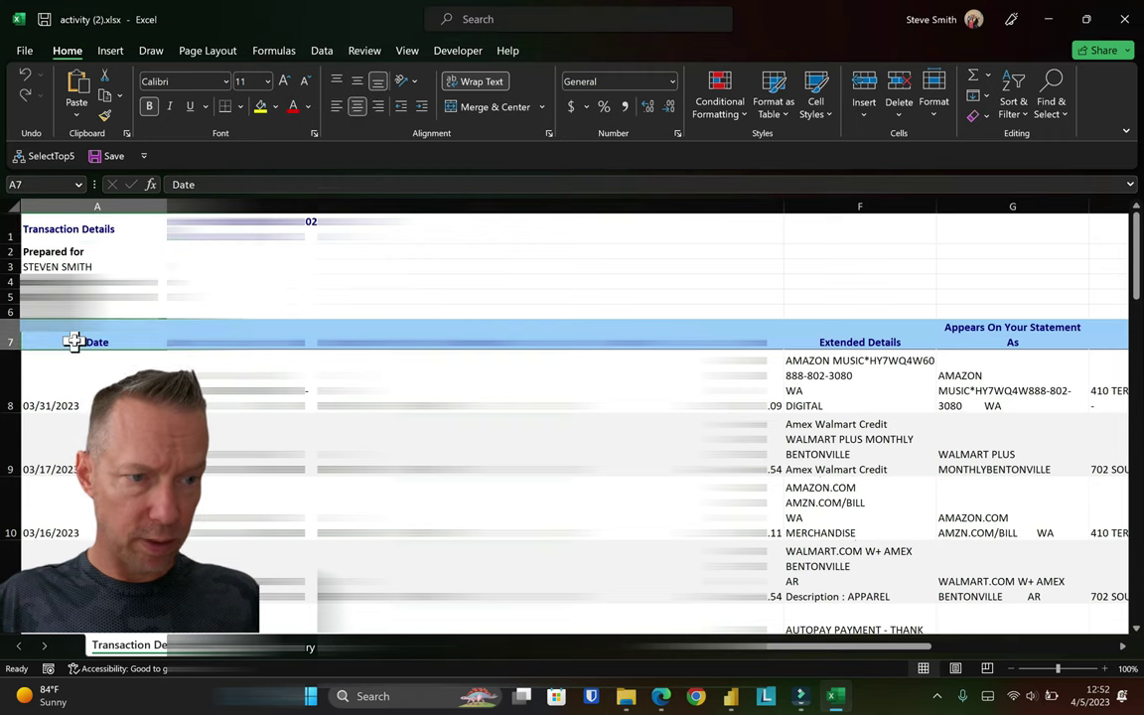
{"action": "key", "text": "ctrl+shift+Right"}
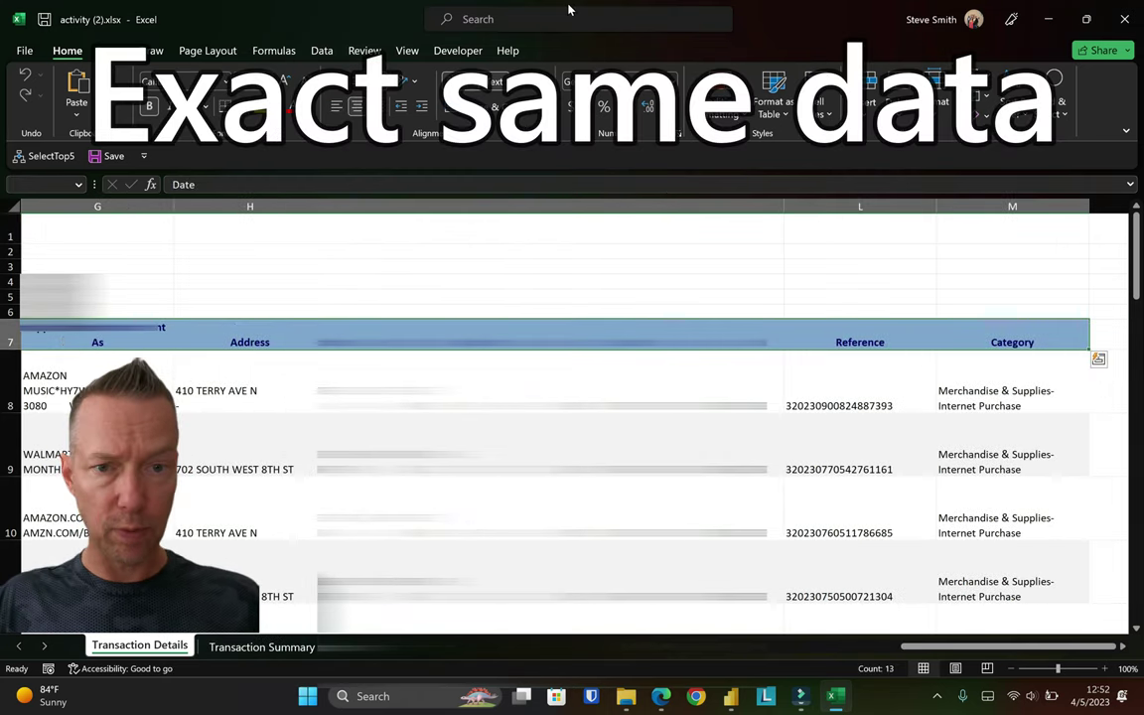
{"action": "left_click", "coordinate": [1129, 20]}
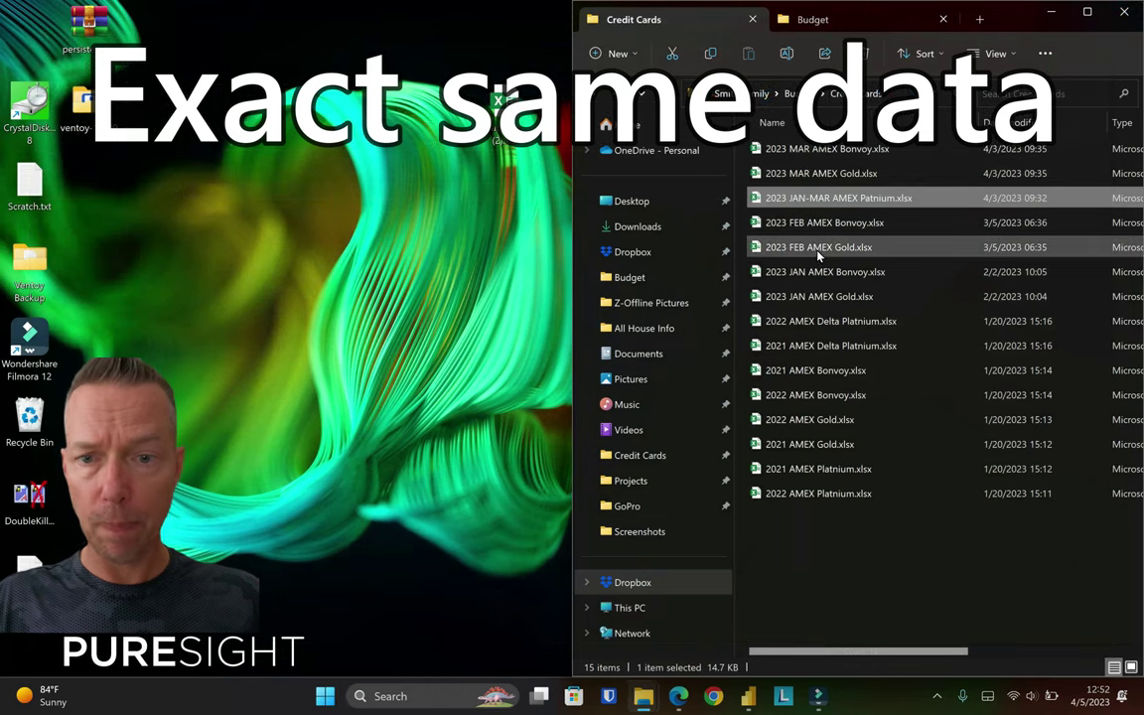
{"action": "double_click", "coordinate": [501, 99]}
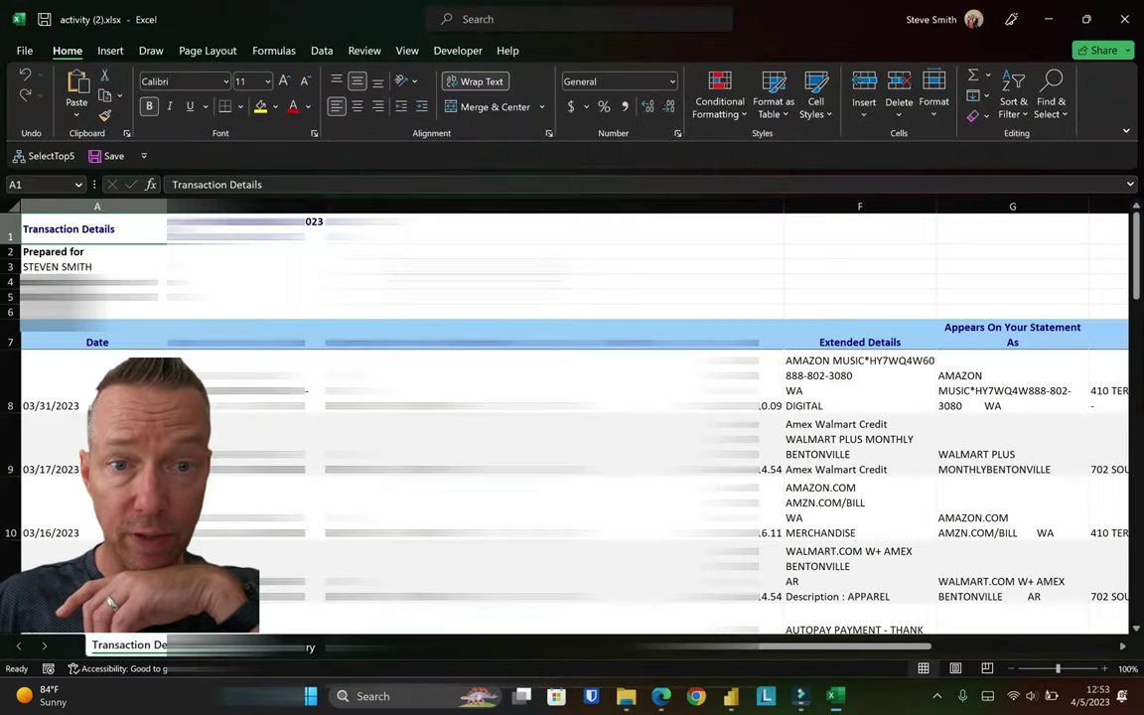
{"action": "left_click", "coordinate": [24, 50]}
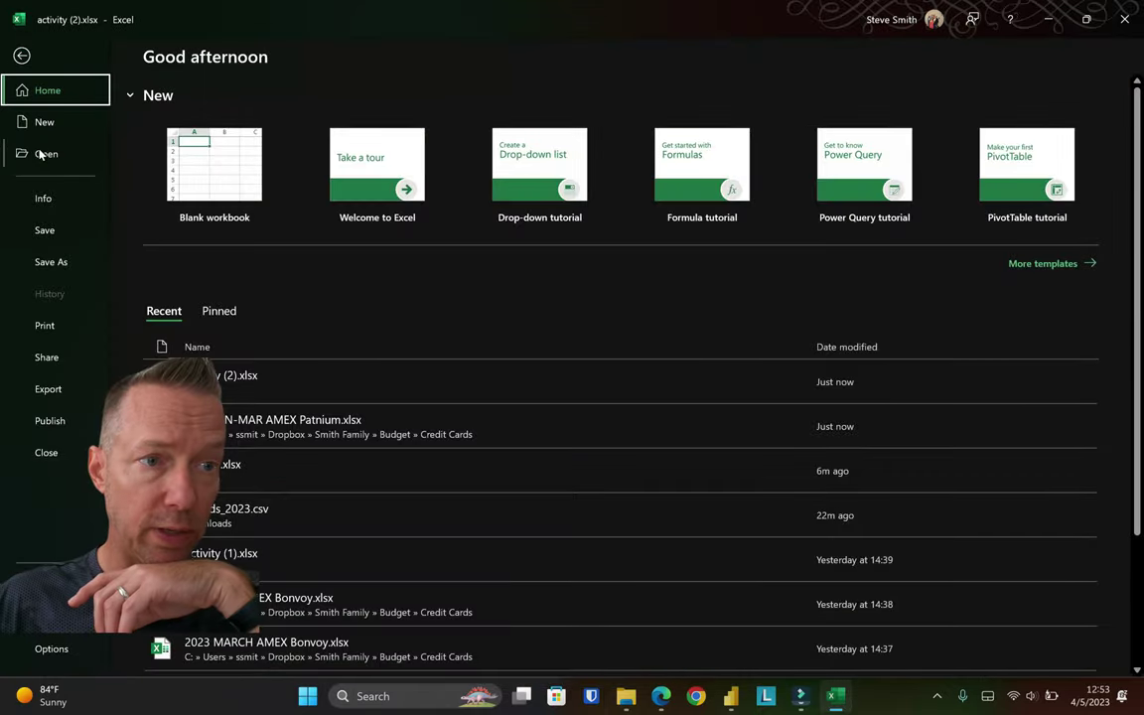
Save activity (2).xlsx under the new name AMEX MARCH.xlsx into the Credit Cards folder
{"action": "left_click", "coordinate": [50, 262]}
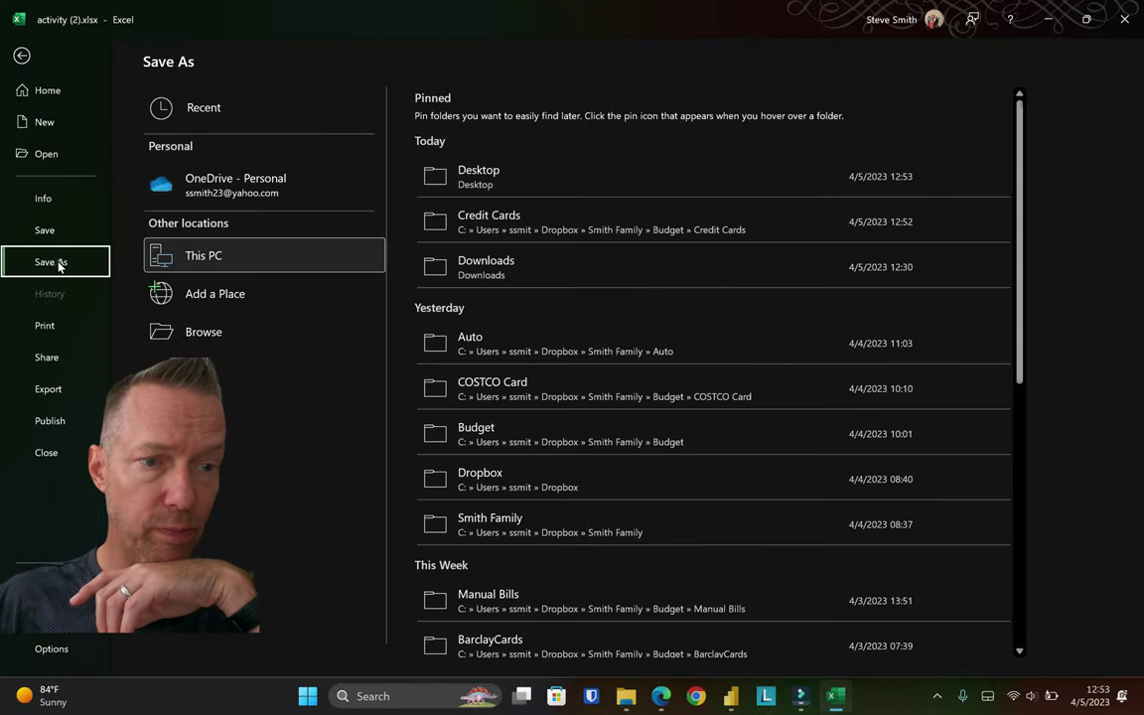
{"action": "left_click", "coordinate": [586, 214]}
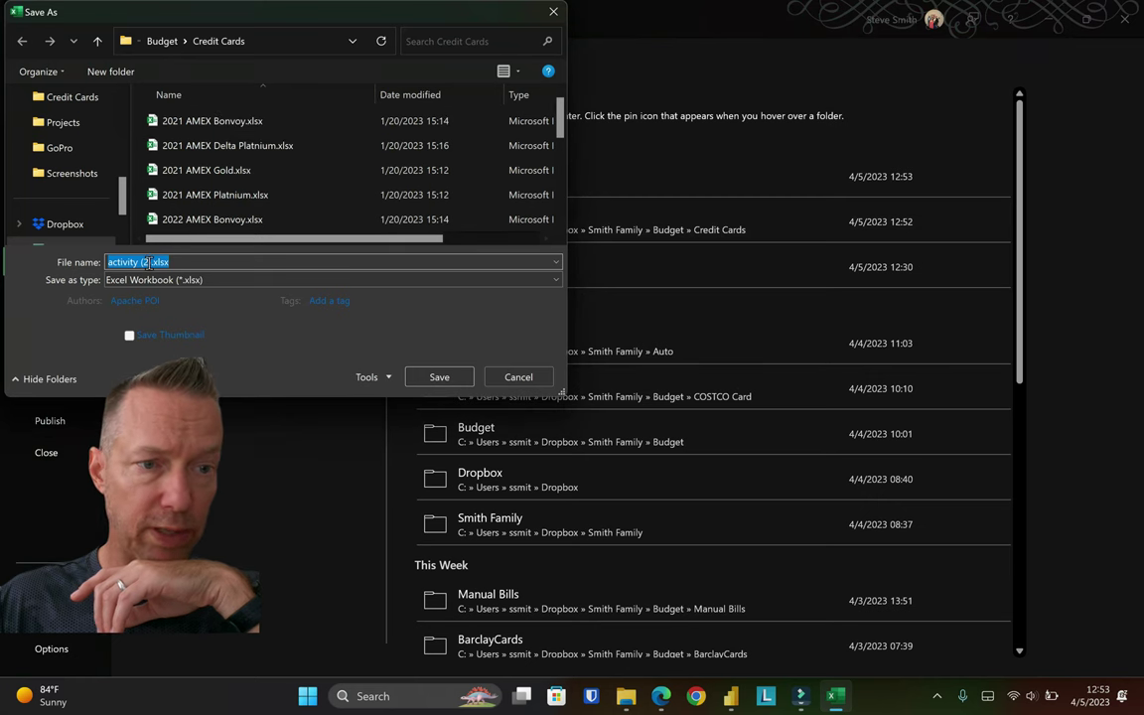
{"action": "left_click", "coordinate": [149, 262]}
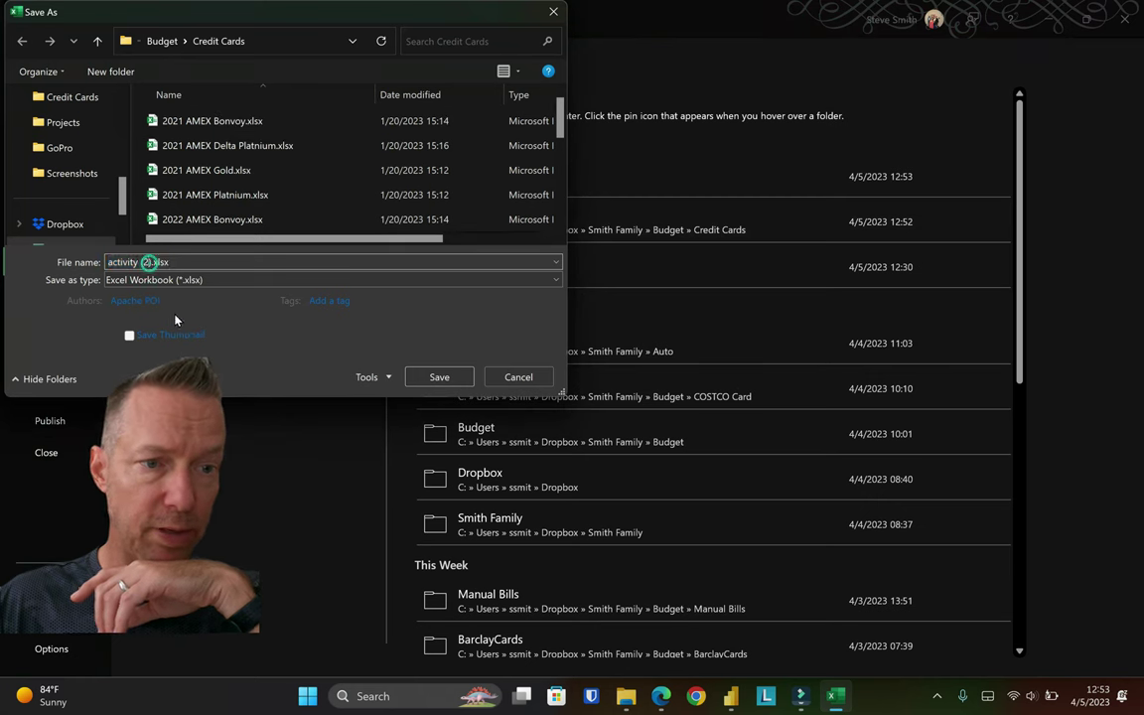
{"action": "key", "text": "BackSpace"}
{"action": "key", "text": "BackSpace"}
{"action": "key", "text": "BackSpace"}
{"action": "key", "text": "BackSpace"}
{"action": "key", "text": "BackSpace"}
{"action": "key", "text": "BackSpace"}
{"action": "key", "text": "BackSpace"}
{"action": "key", "text": "BackSpace"}
{"action": "key", "text": "BackSpace"}
{"action": "key", "text": "BackSpace"}
{"action": "key", "text": "BackSpace"}
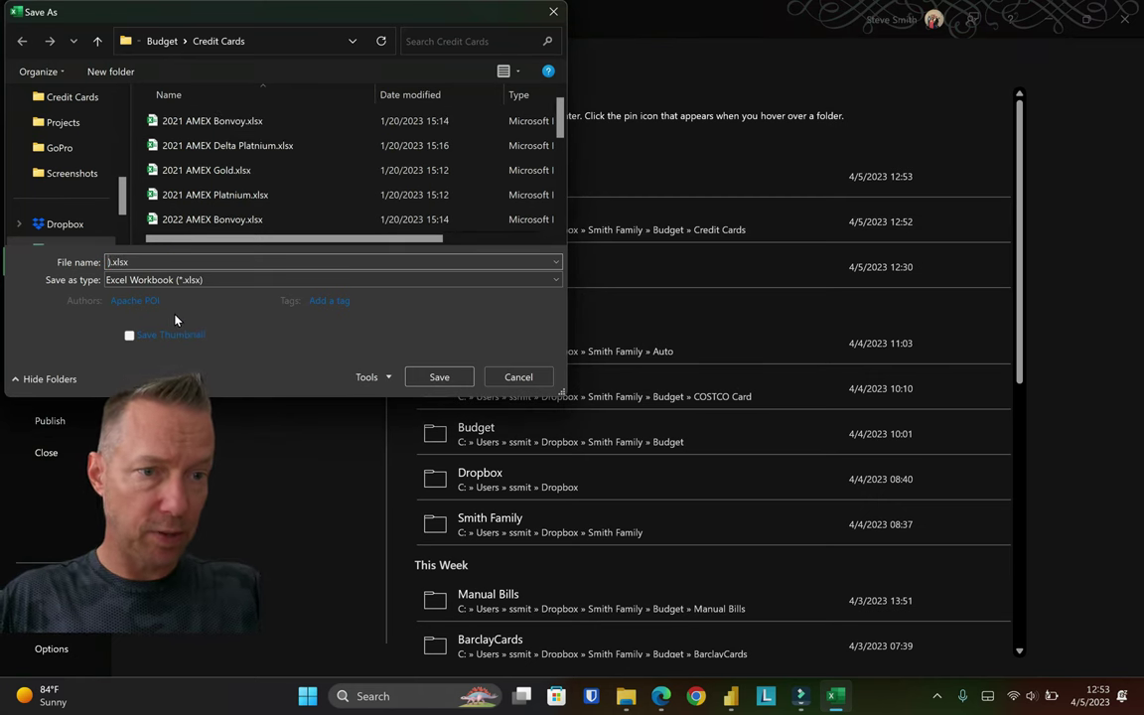
{"action": "type", "text": "A"}
{"action": "type", "text": "MEX-"}
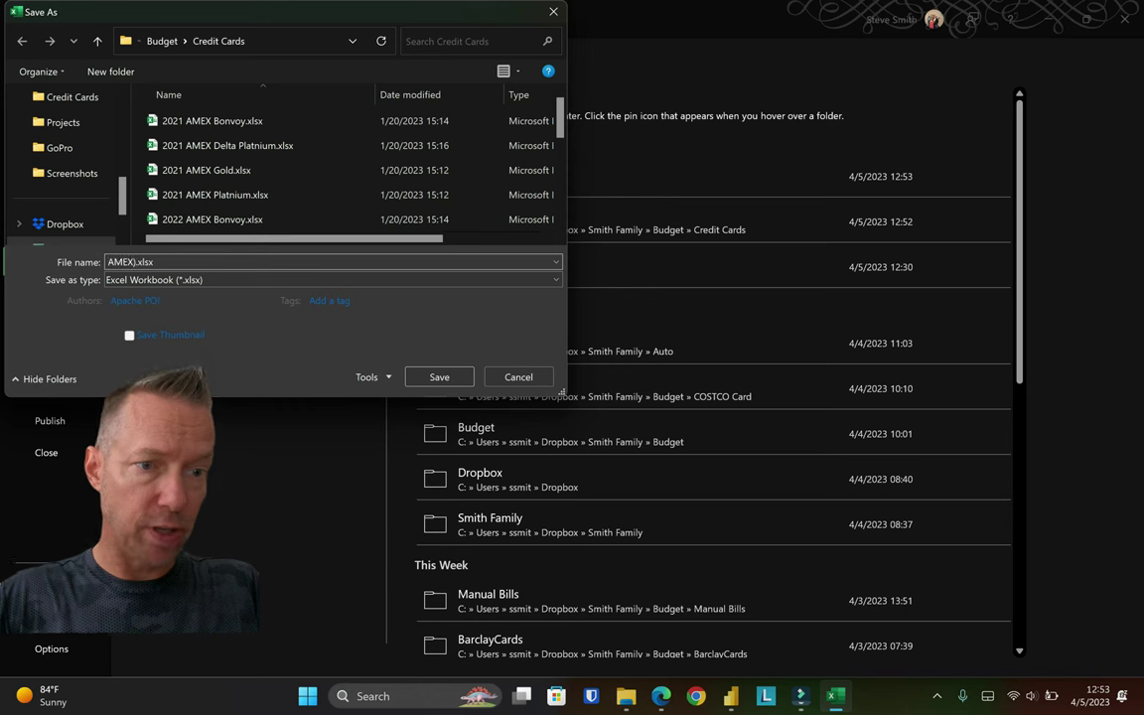
{"action": "key", "text": "BackSpace"}
{"action": "type", "text": "MARCH"}
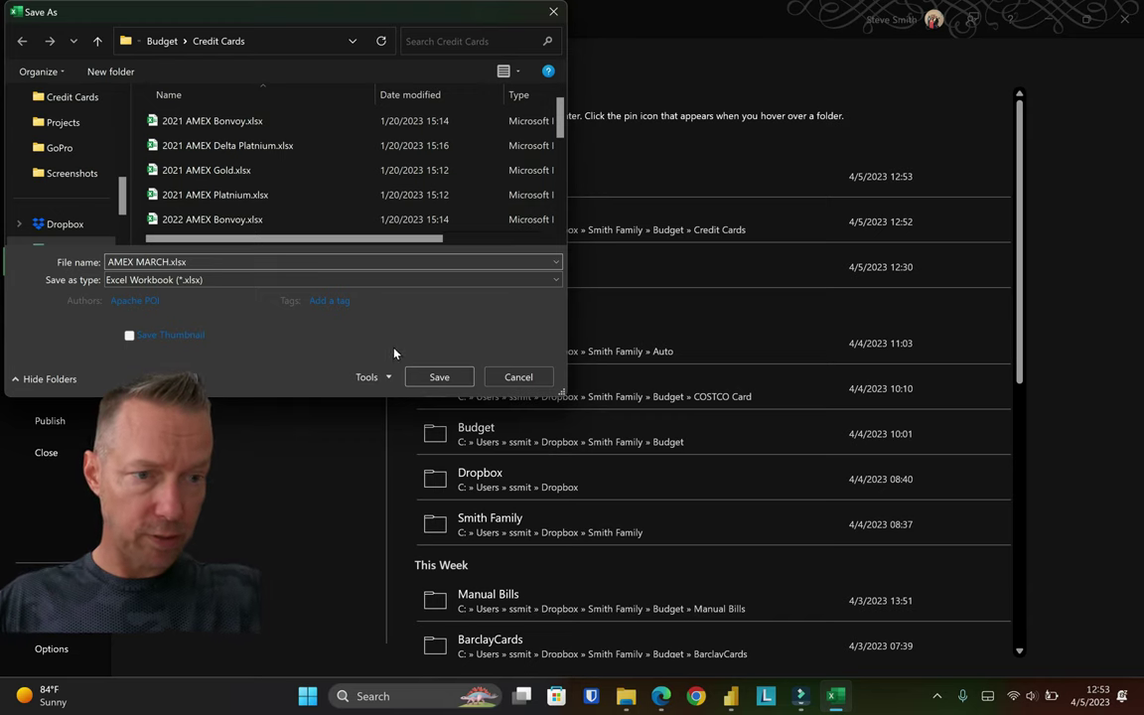
{"action": "left_click", "coordinate": [439, 377]}
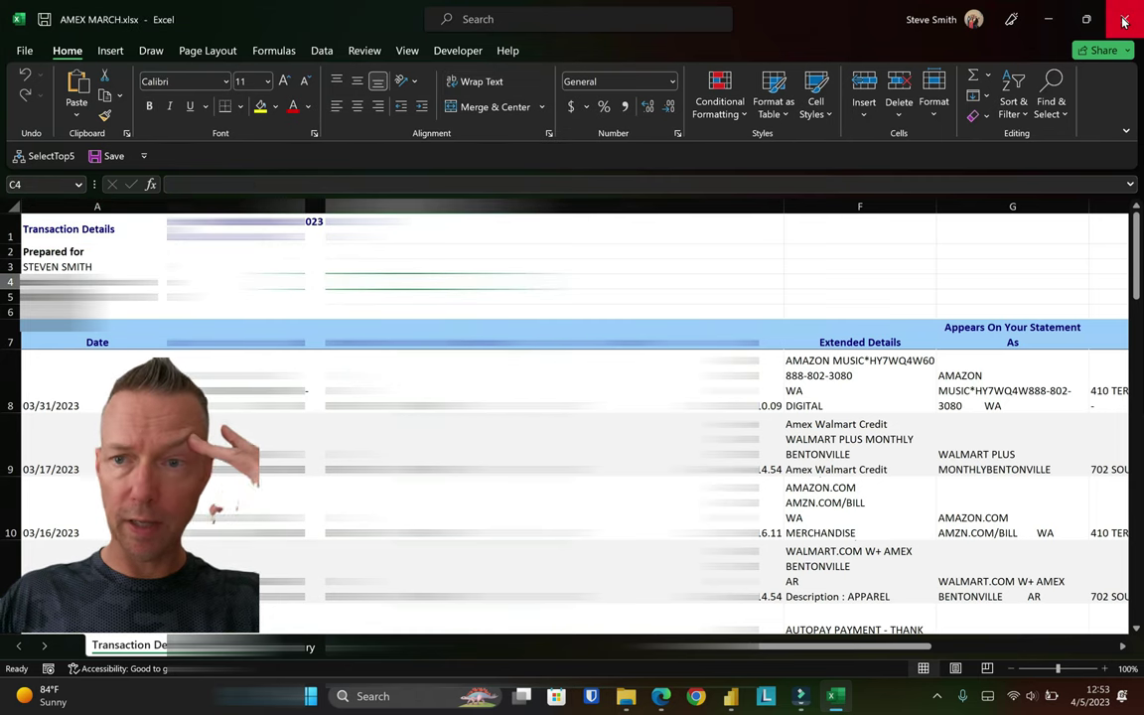
Close Excel, refresh the Power BI report, and dismiss the OLE DB/ODBC missing 'Column14' error
{"action": "left_click", "coordinate": [1124, 21]}
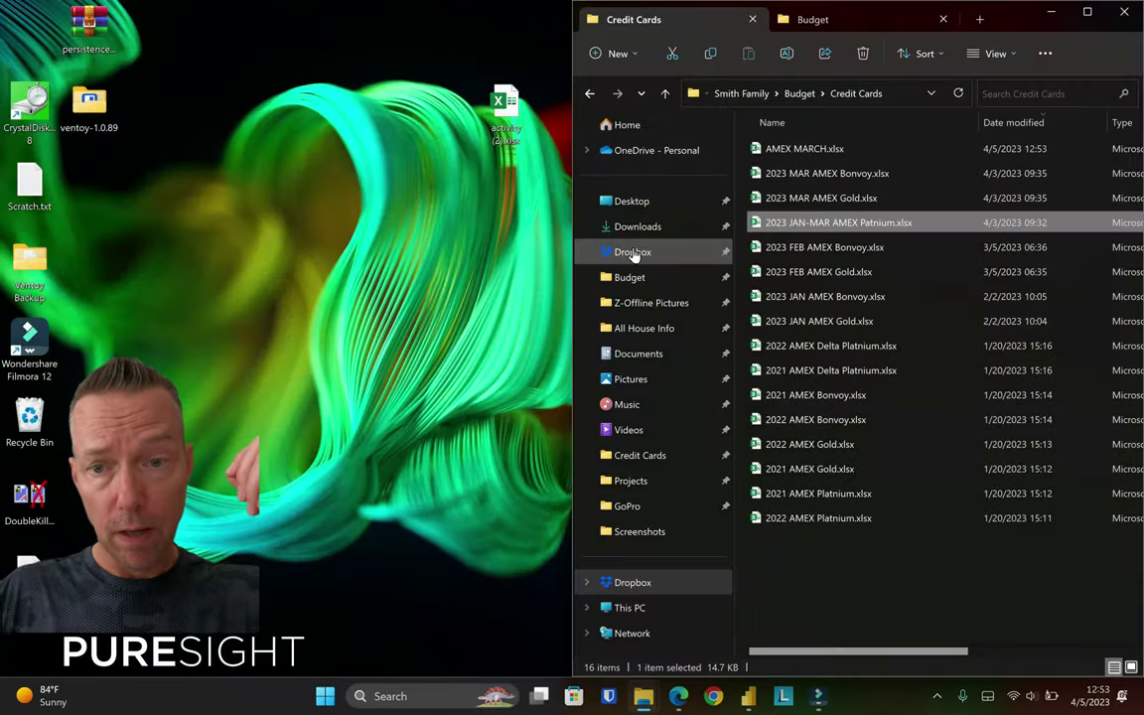
{"action": "left_click", "coordinate": [748, 695]}
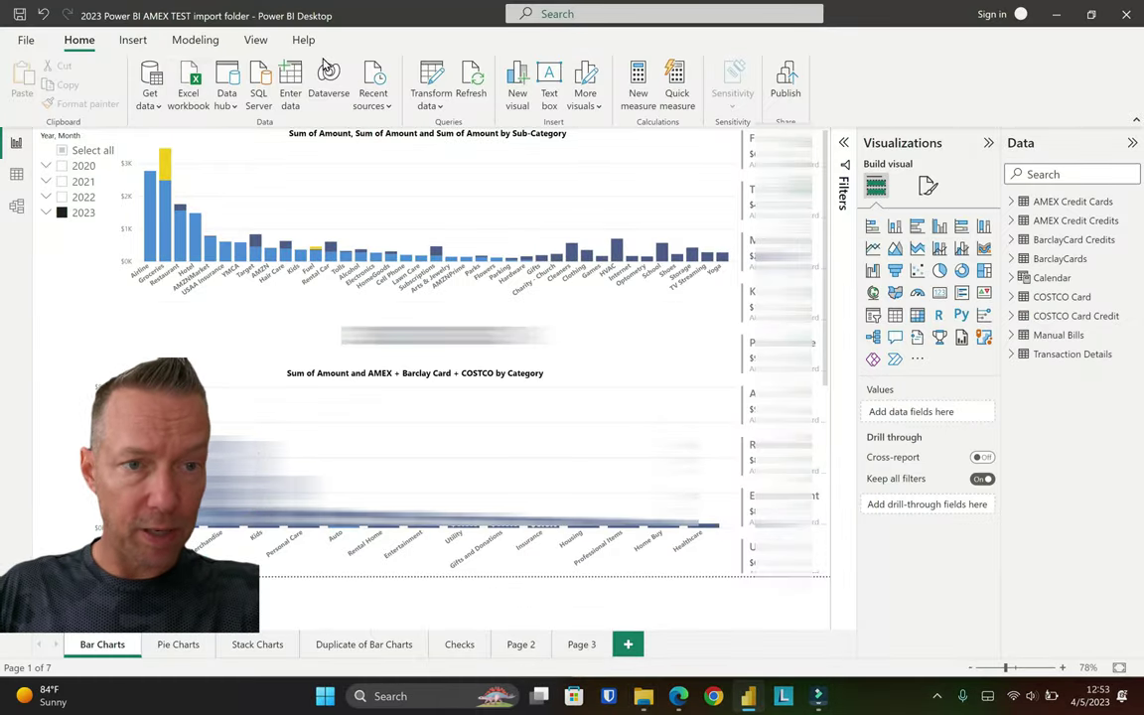
{"action": "left_click", "coordinate": [474, 86]}
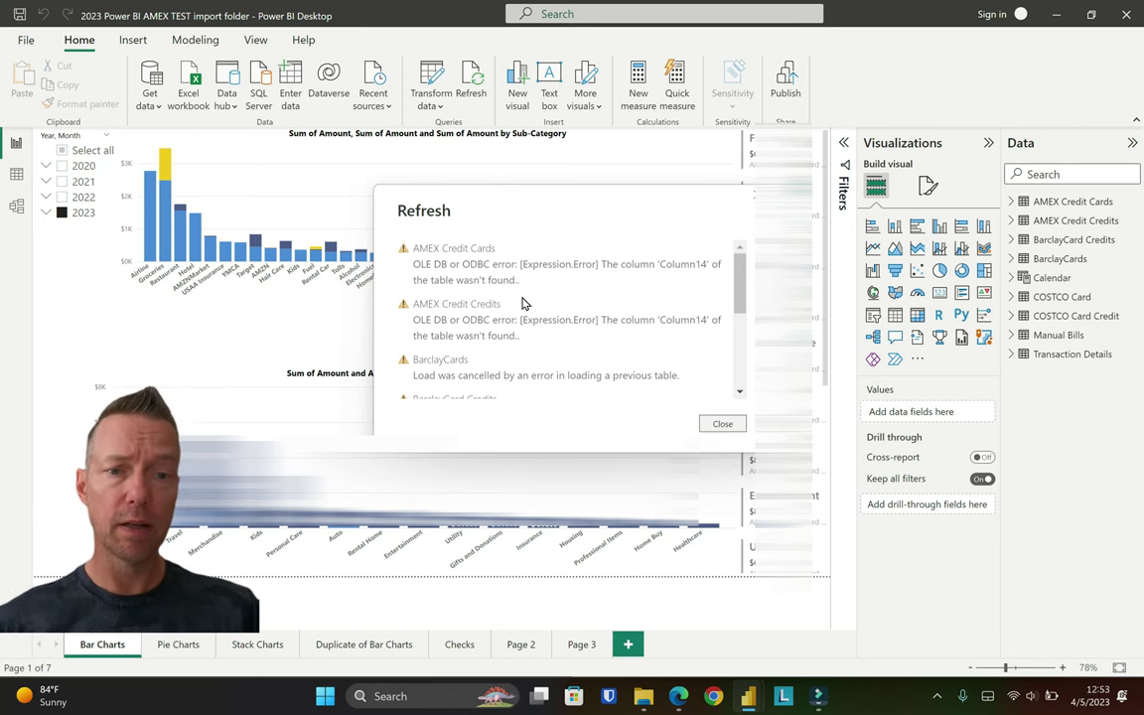
{"action": "left_click", "coordinate": [727, 425]}
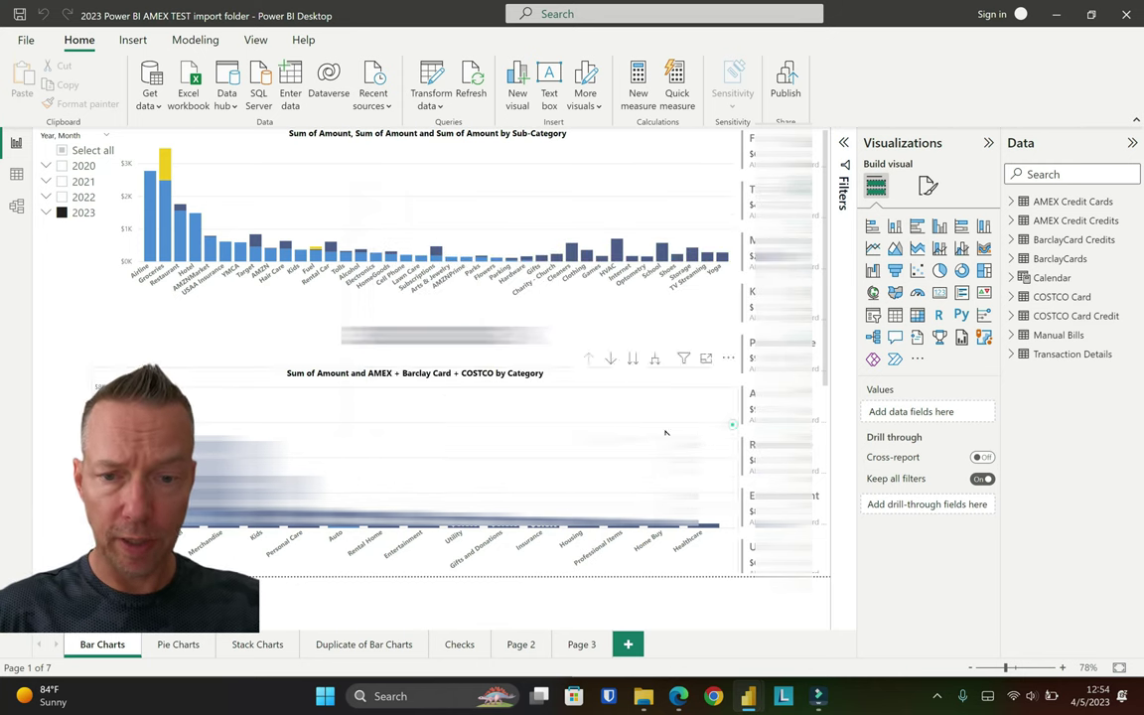
Move AMEX MARCH.xlsx out of the Credit Cards folder onto the desktop
{"action": "left_click", "coordinate": [1054, 14]}
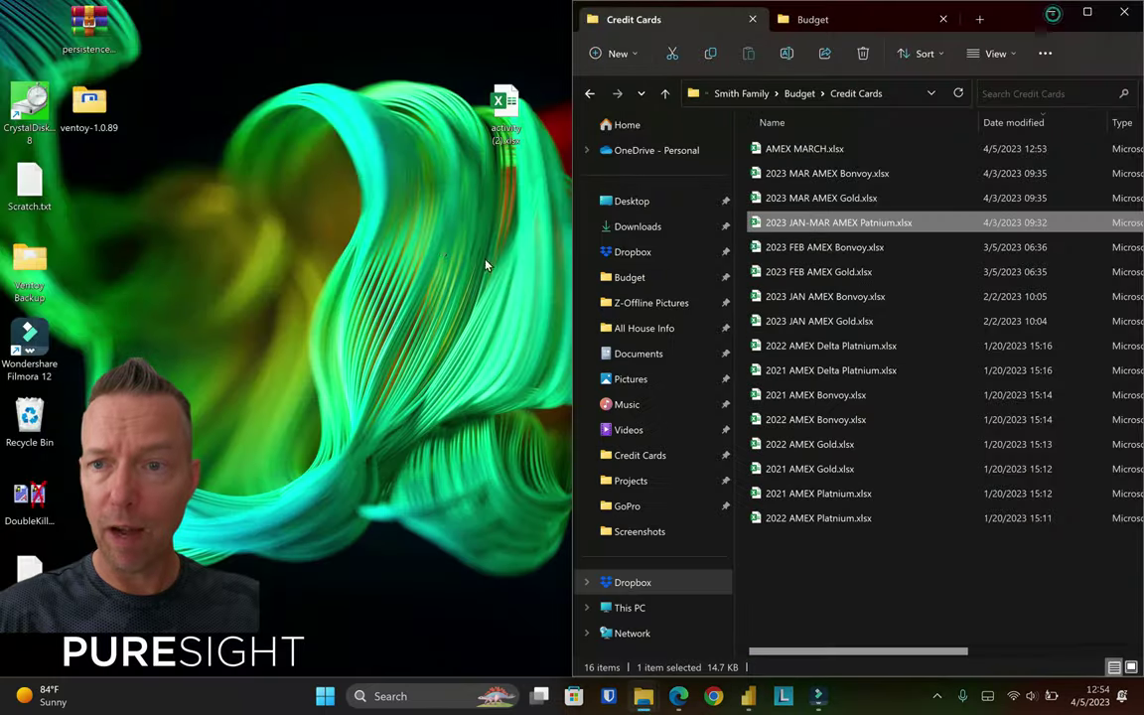
{"action": "left_click", "coordinate": [814, 151]}
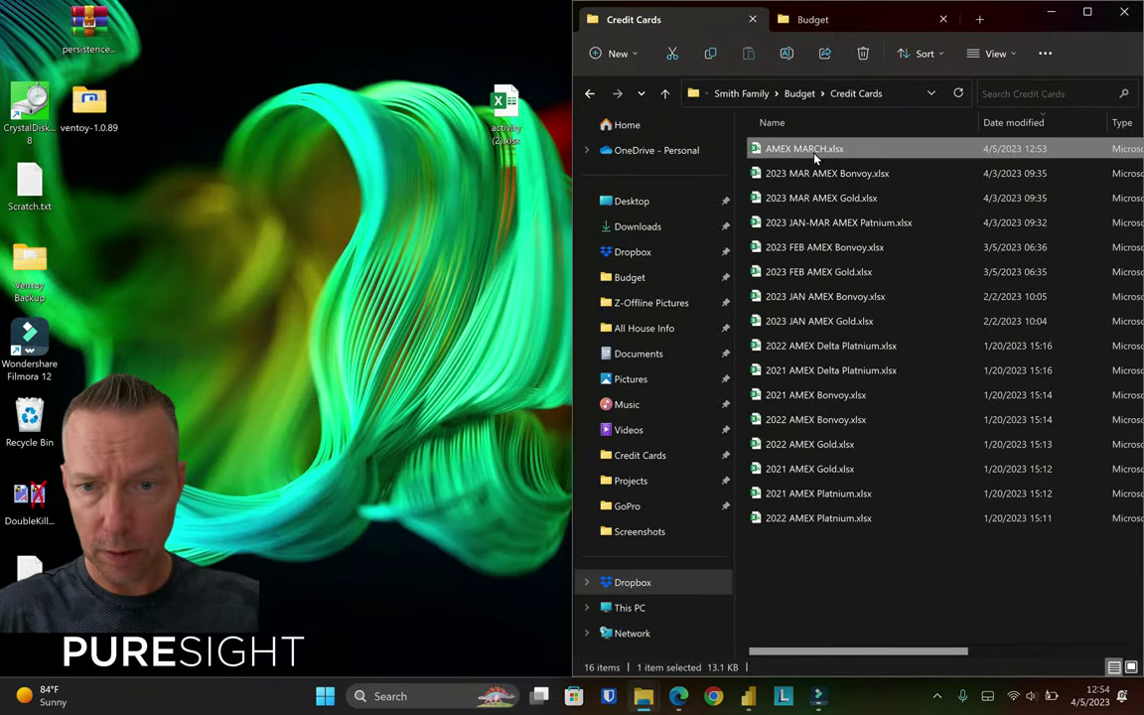
{"action": "left_click_drag", "start_coordinate": [832, 148], "coordinate": [369, 274]}
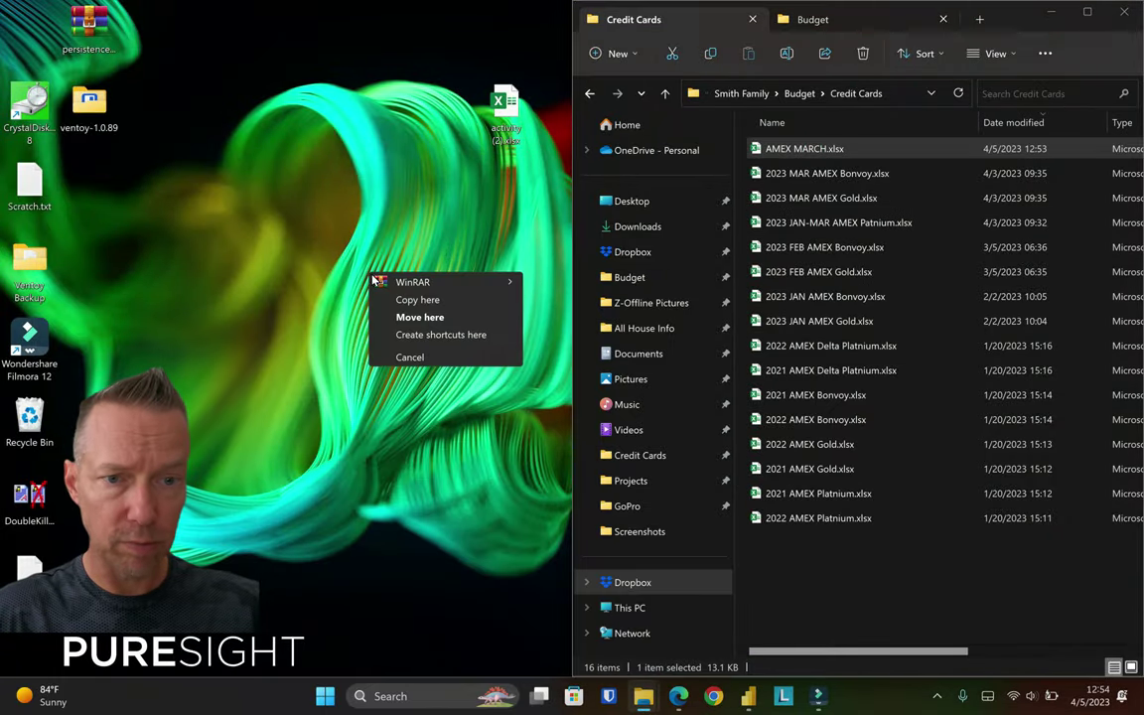
{"action": "left_click", "coordinate": [418, 317]}
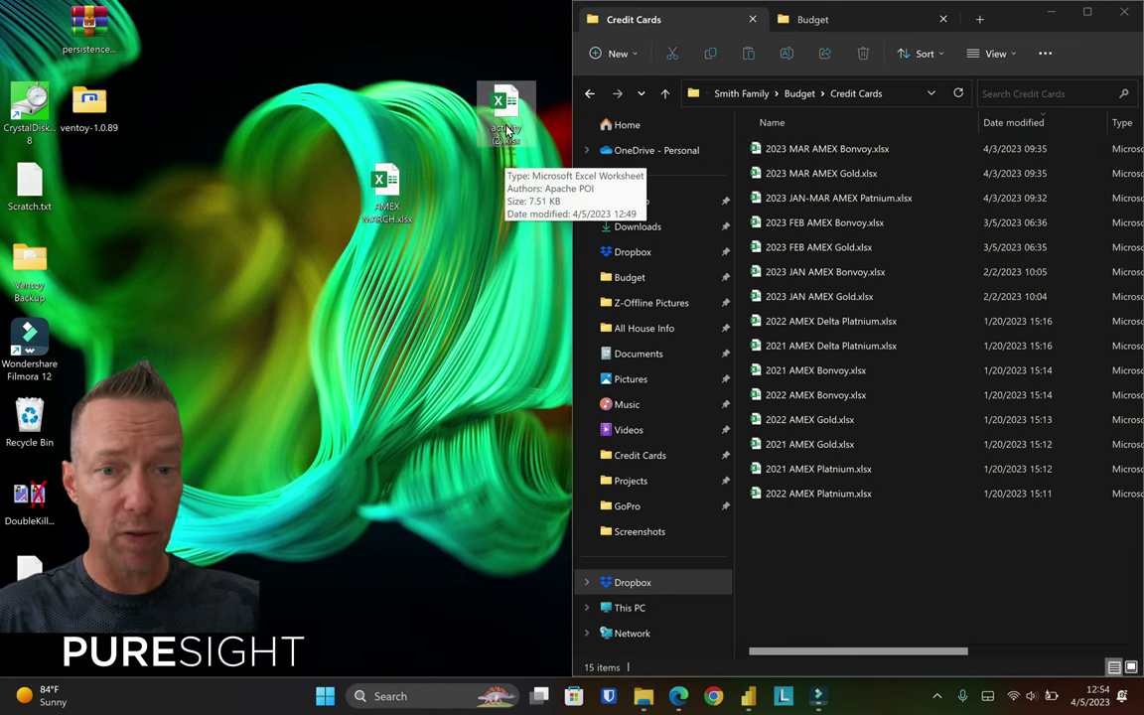
Move the original activity (2).xlsx into the Credit Cards folder and check the Power BI report
{"action": "left_click_drag", "start_coordinate": [505, 96], "coordinate": [860, 558]}
{"action": "left_click", "coordinate": [907, 599]}
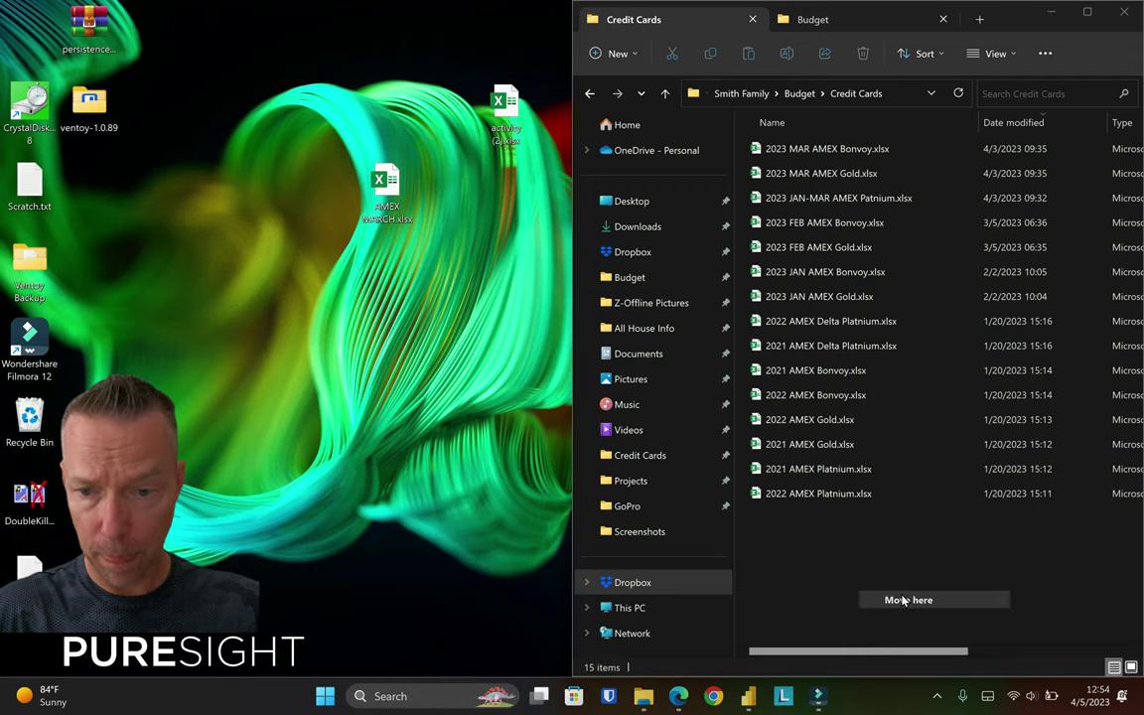
{"action": "left_click", "coordinate": [752, 698]}
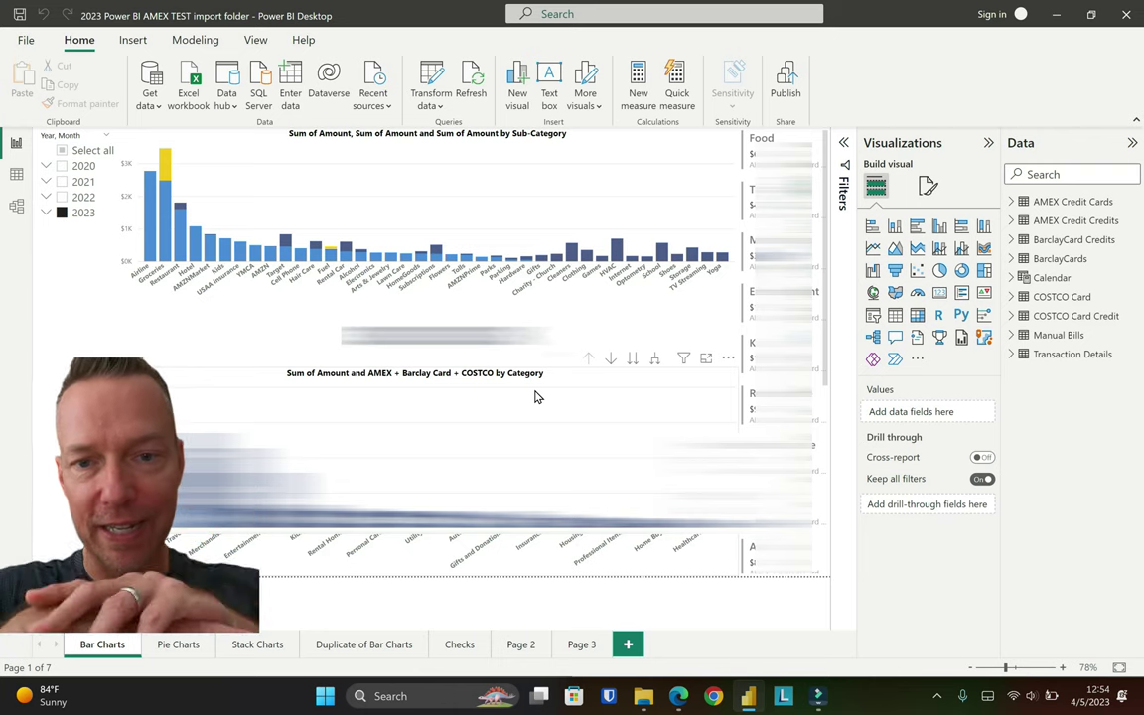
{"action": "left_click", "coordinate": [1054, 20]}
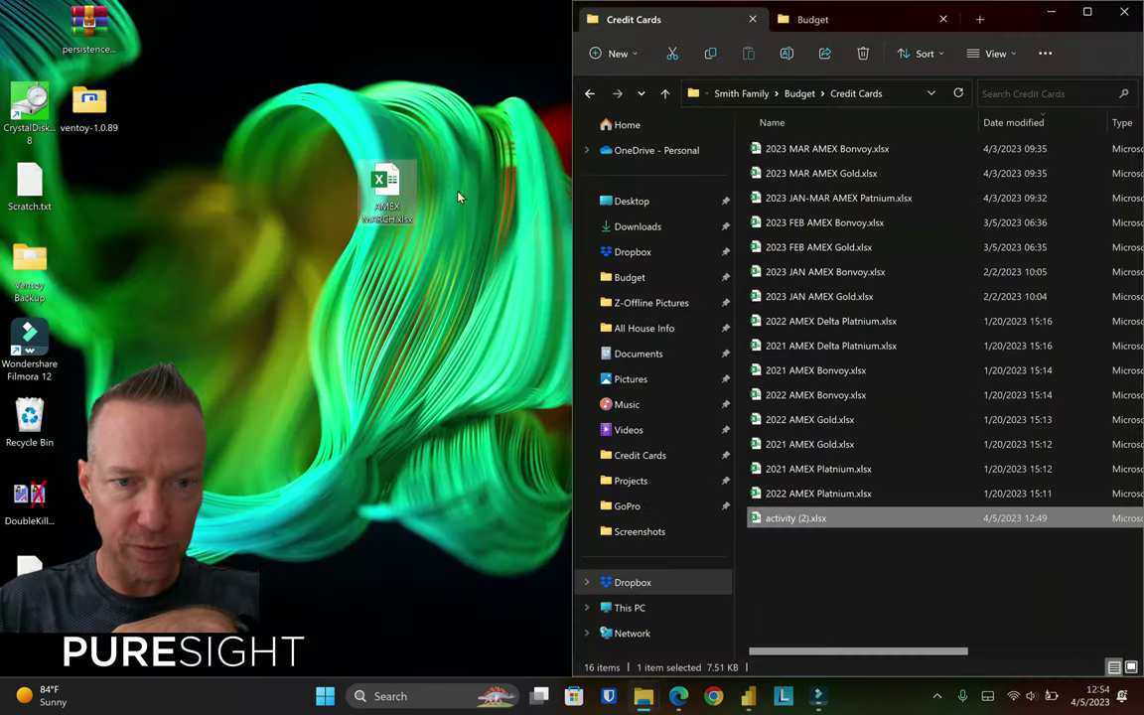
Move activity (2).xlsx back to the desktop and open its Properties window
{"action": "left_click_drag", "start_coordinate": [794, 520], "coordinate": [421, 101]}
{"action": "left_click", "coordinate": [480, 145]}
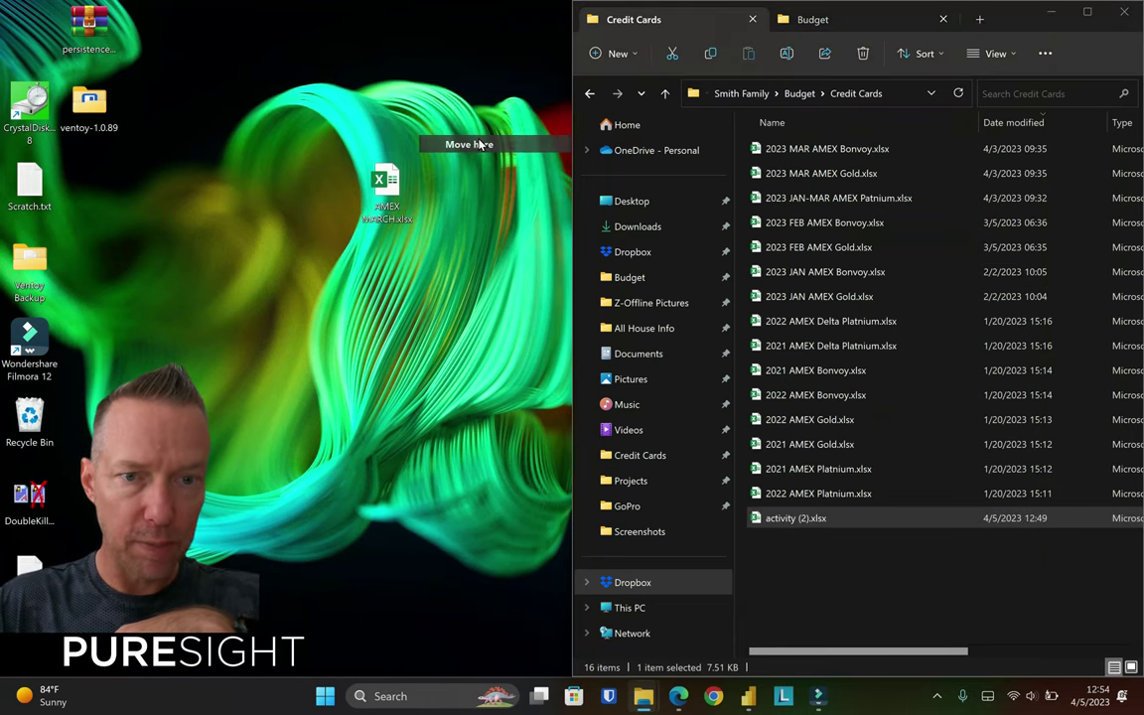
{"action": "right_click", "coordinate": [446, 26]}
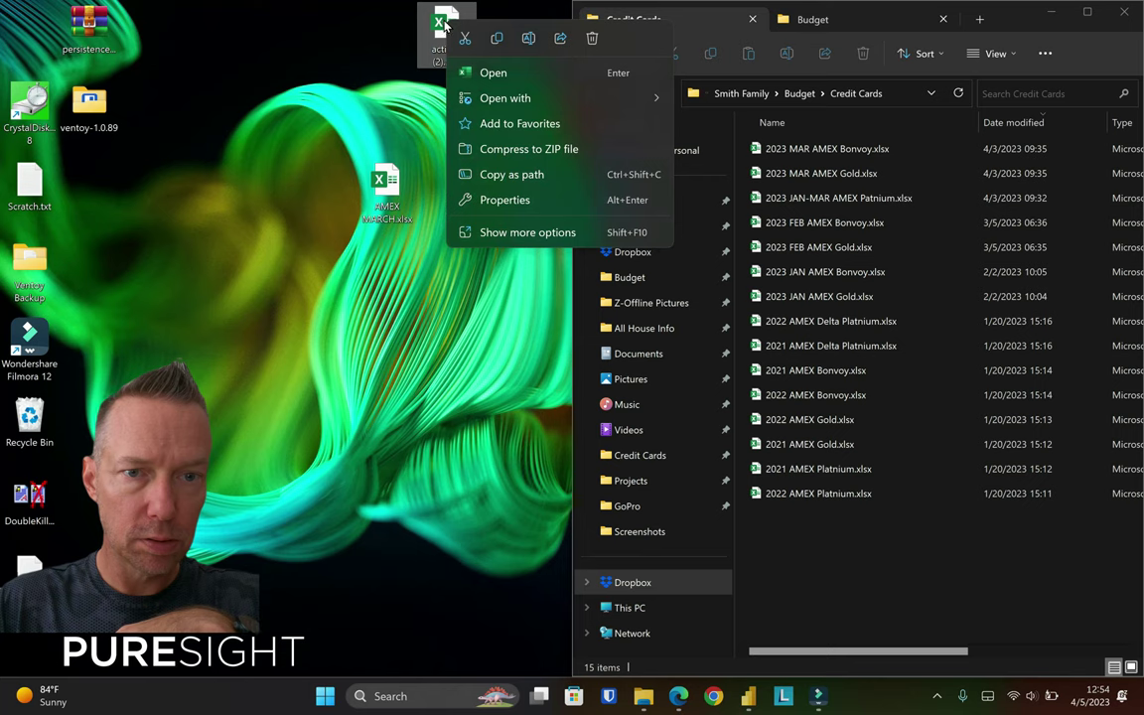
{"action": "left_click", "coordinate": [516, 197]}
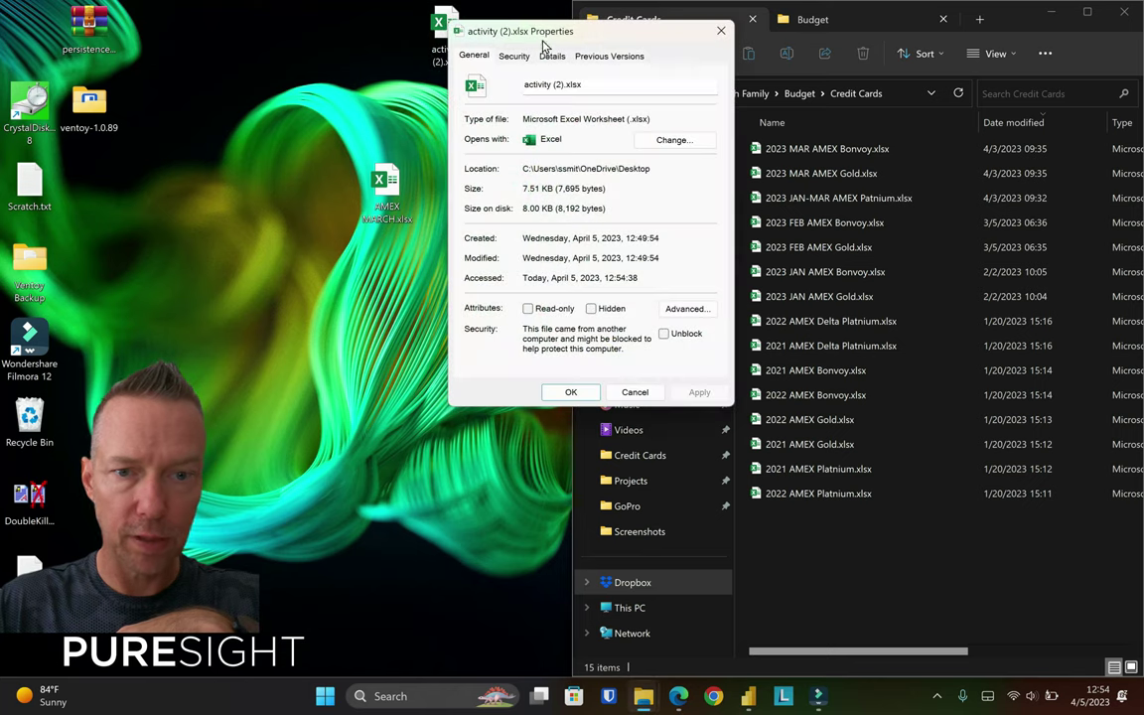
{"action": "left_click_drag", "start_coordinate": [536, 40], "coordinate": [549, 181]}
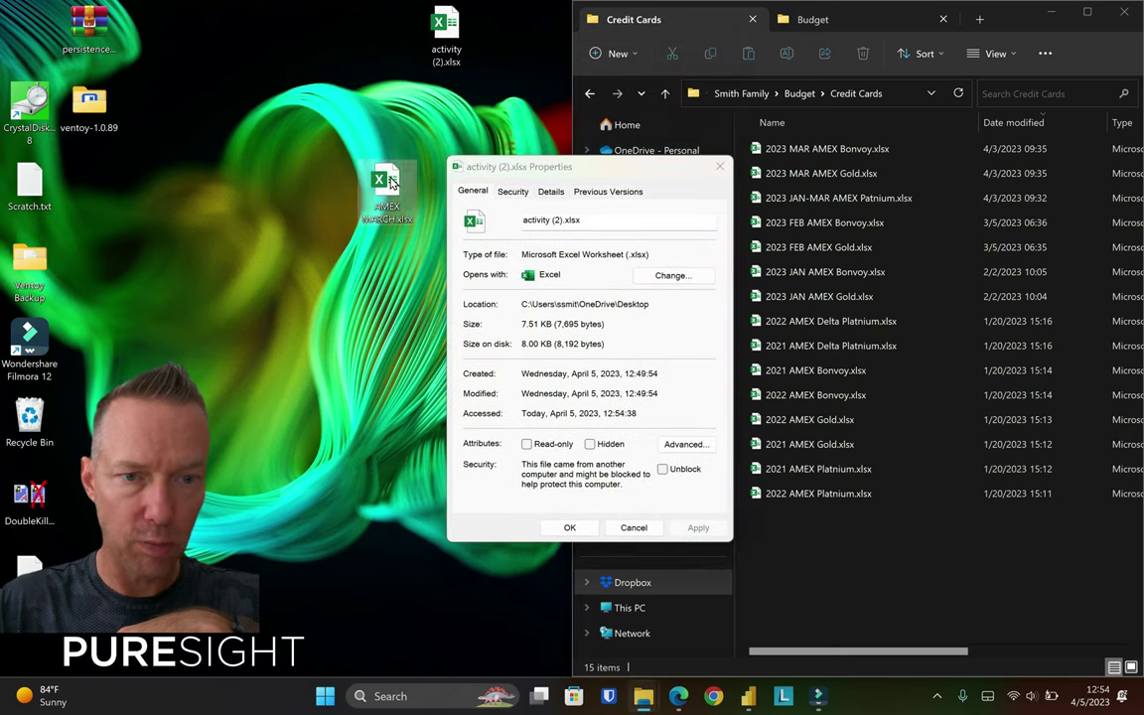
Open AMEX MARCH.xlsx Properties and place it beside activity (2).xlsx's to compare sizes (13.1 KB vs 7.51 KB)
{"action": "left_click_drag", "start_coordinate": [407, 192], "coordinate": [330, 32]}
{"action": "right_click", "coordinate": [330, 32]}
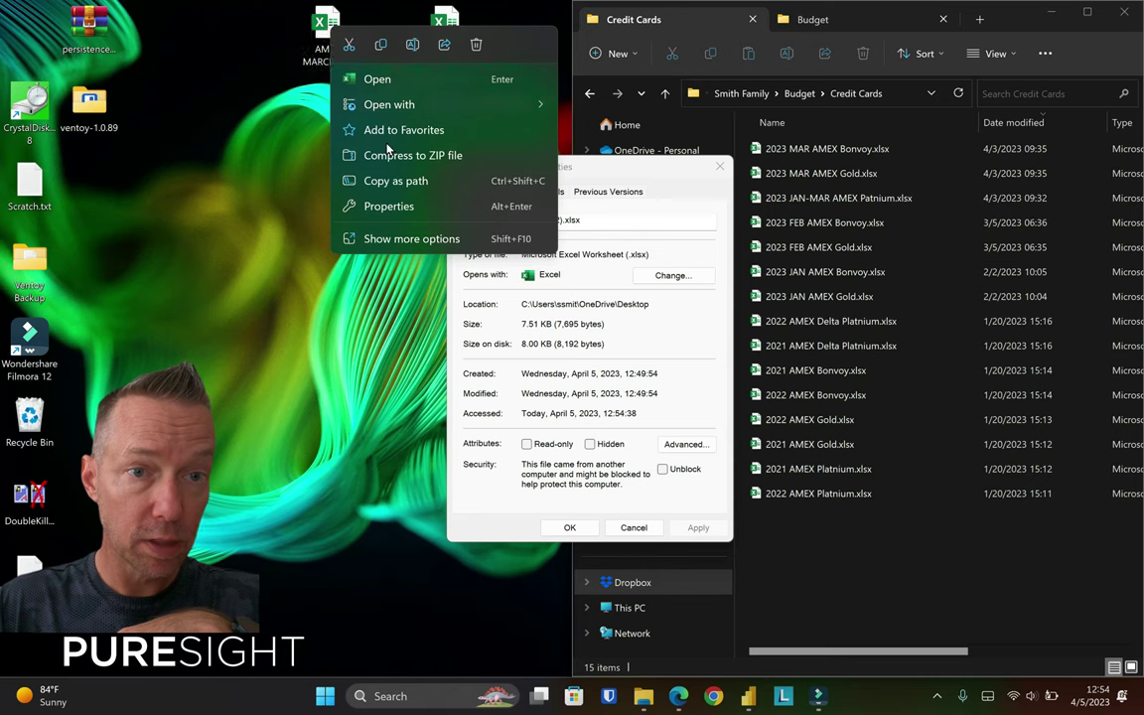
{"action": "left_click", "coordinate": [357, 202]}
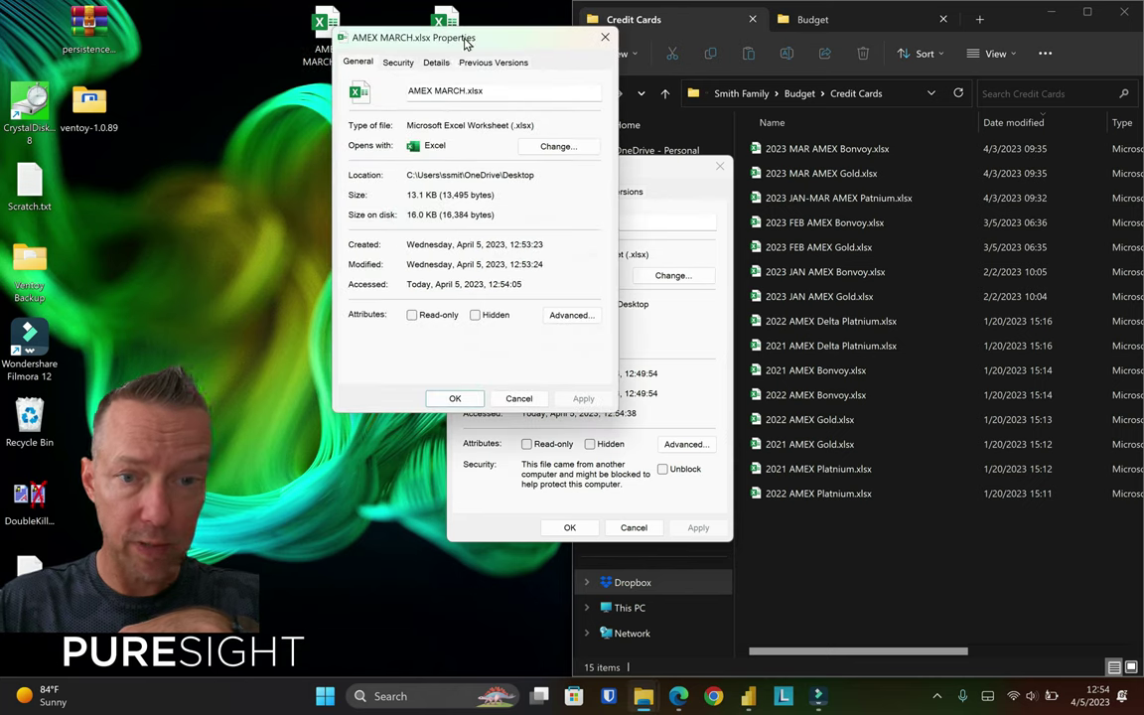
{"action": "left_click_drag", "start_coordinate": [418, 37], "coordinate": [298, 177]}
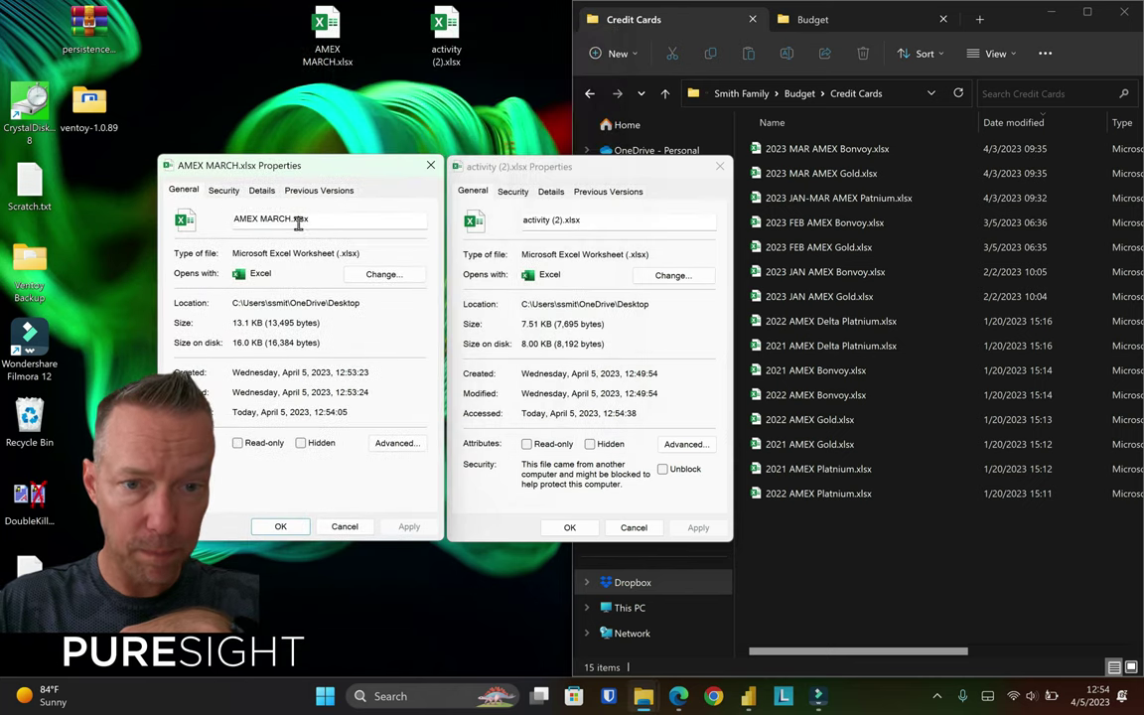